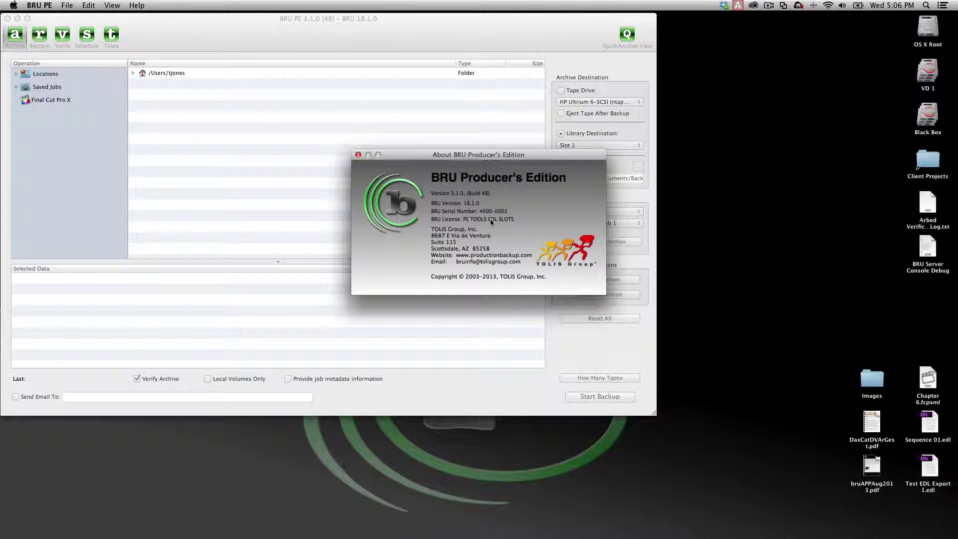
Close the About window and check the Locations and Saved Jobs groups in the archive operations.
{"action": "key", "text": "super+w"}
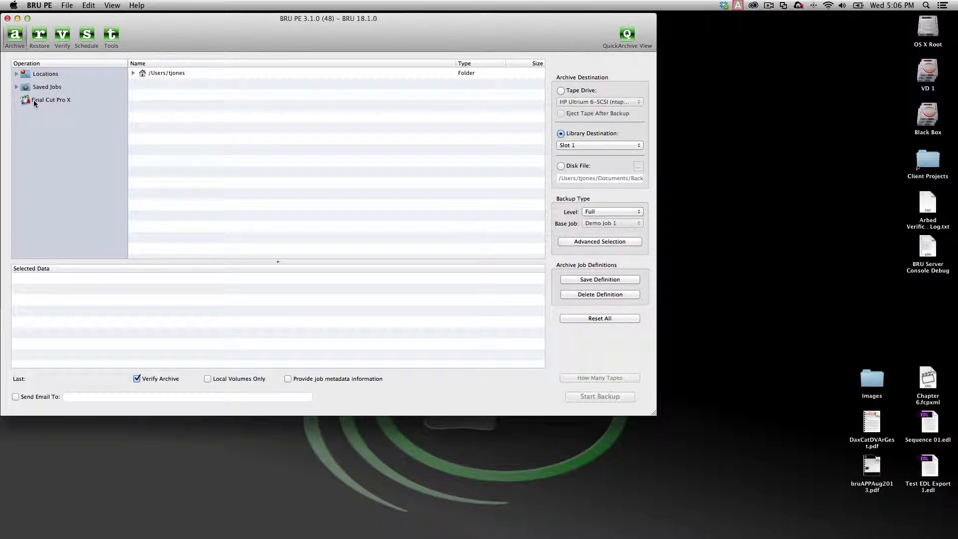
{"action": "left_click", "coordinate": [16, 74]}
{"action": "left_click", "coordinate": [15, 74]}
{"action": "left_click", "coordinate": [16, 87]}
{"action": "left_click", "coordinate": [16, 87]}
Start the Final Cut Pro X asset selection, including real files with reference files, locating all Projects and Events folders, and keeping render files.
{"action": "left_click", "coordinate": [26, 100]}
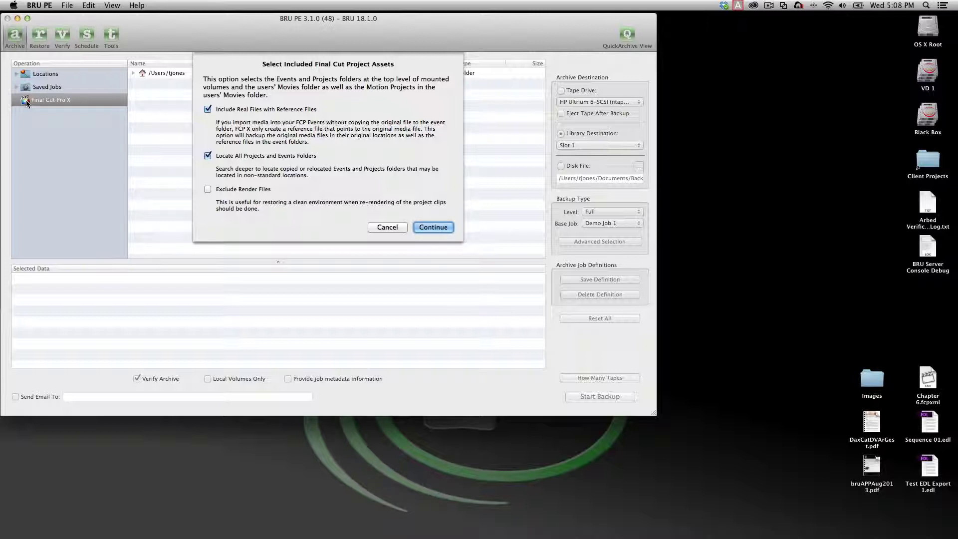
{"action": "left_click", "coordinate": [208, 189]}
{"action": "left_click", "coordinate": [208, 189]}
{"action": "left_click", "coordinate": [435, 227]}
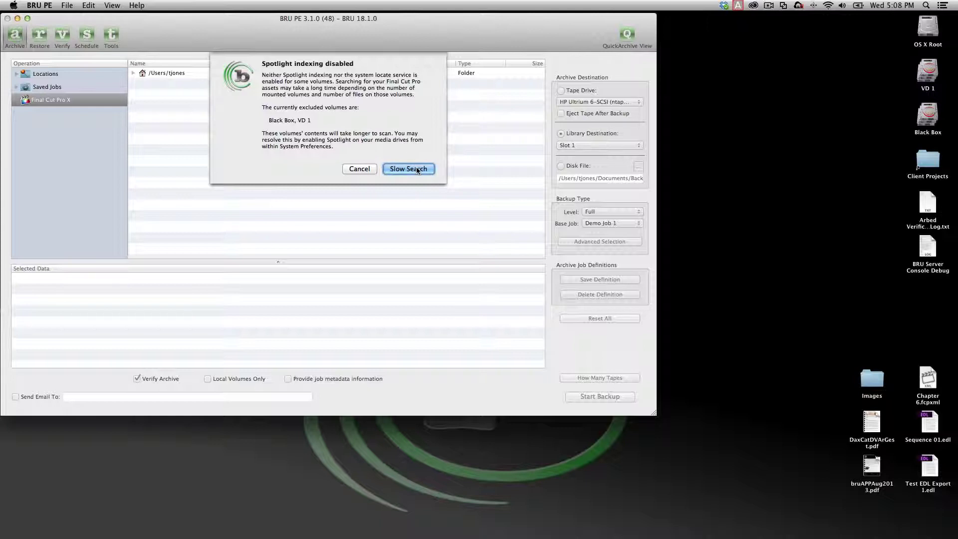
Identify the VD 1 and Black Box volumes on the desktop and run the slow search for Final Cut assets.
{"action": "left_click", "coordinate": [927, 73]}
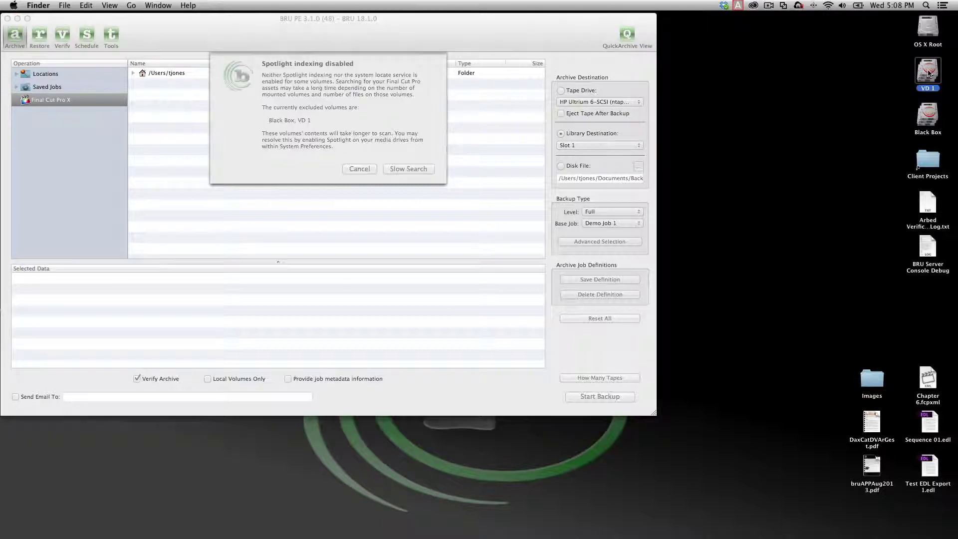
{"action": "left_click", "coordinate": [929, 118]}
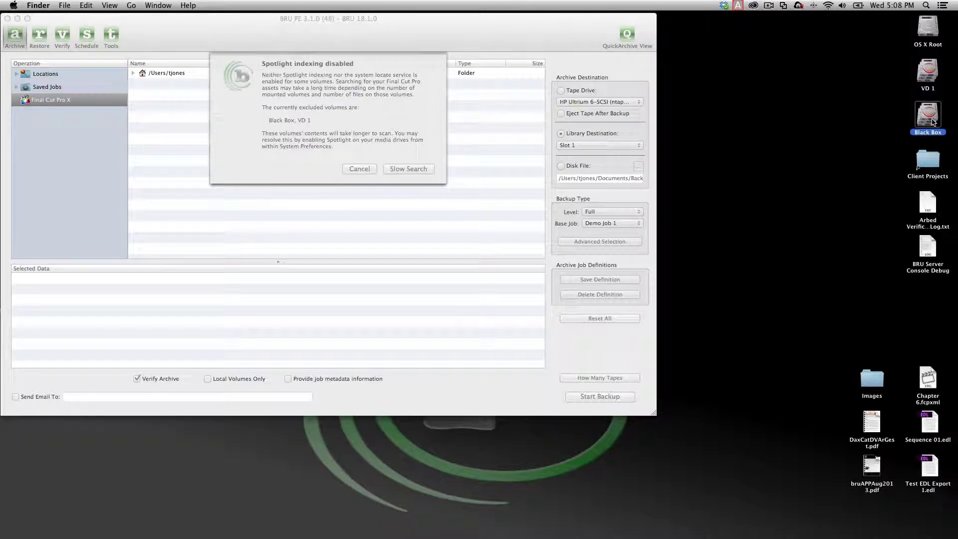
{"action": "left_click", "coordinate": [878, 145]}
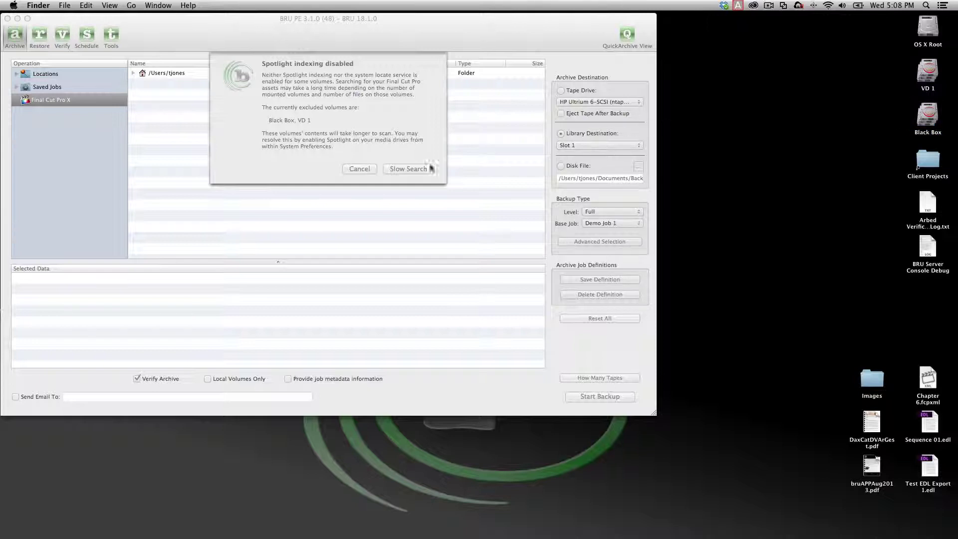
{"action": "left_click", "coordinate": [412, 169]}
{"action": "left_click", "coordinate": [408, 169]}
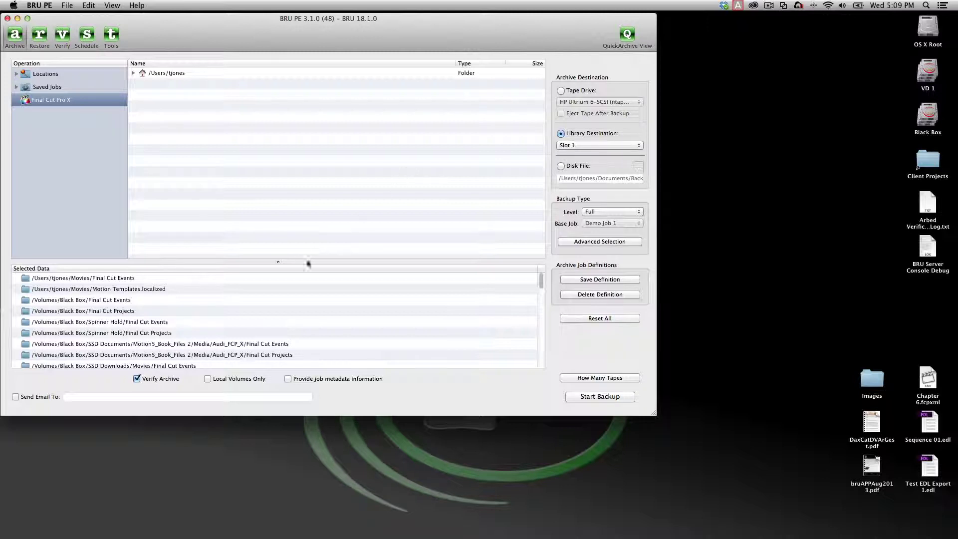
Enlarge the Selected Data list and examine its Final Cut Events, Final Cut Projects and Motion Templates folders.
{"action": "left_click_drag", "start_coordinate": [302, 261], "coordinate": [316, 134]}
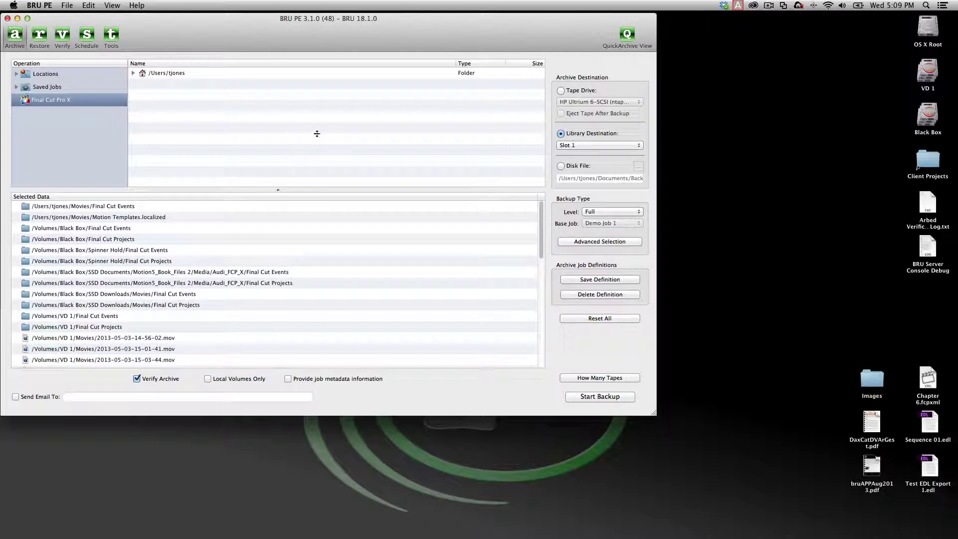
{"action": "left_click", "coordinate": [120, 208]}
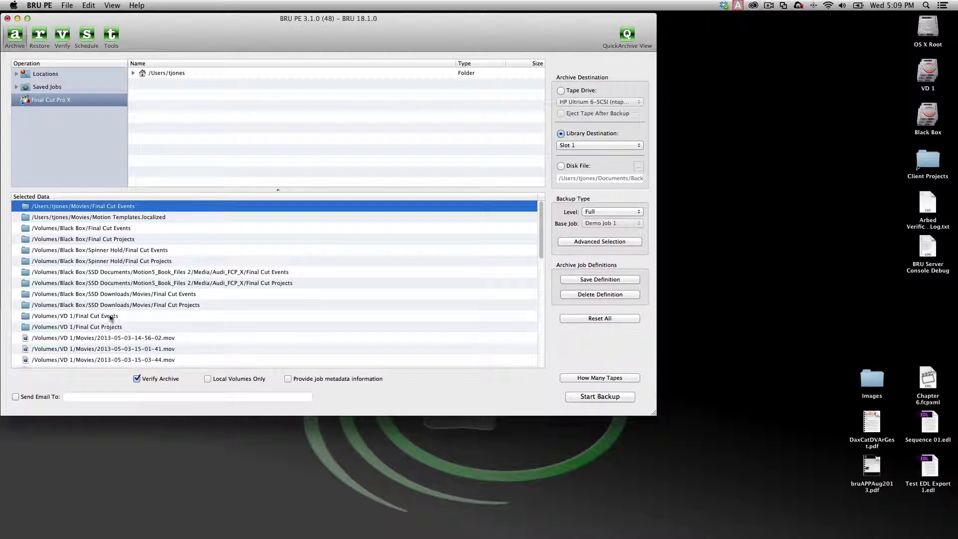
{"action": "left_click", "coordinate": [147, 218]}
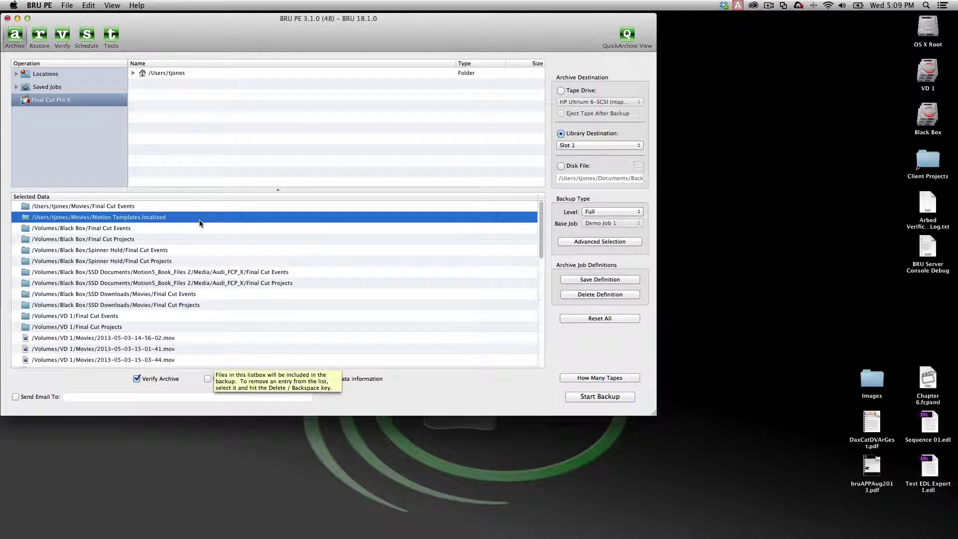
{"action": "left_click", "coordinate": [95, 250]}
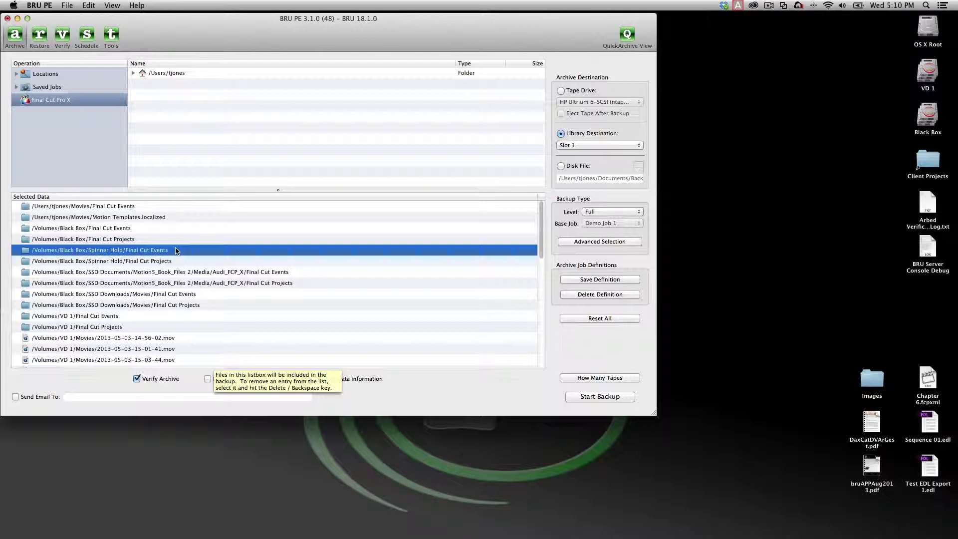
{"action": "left_click", "coordinate": [175, 261]}
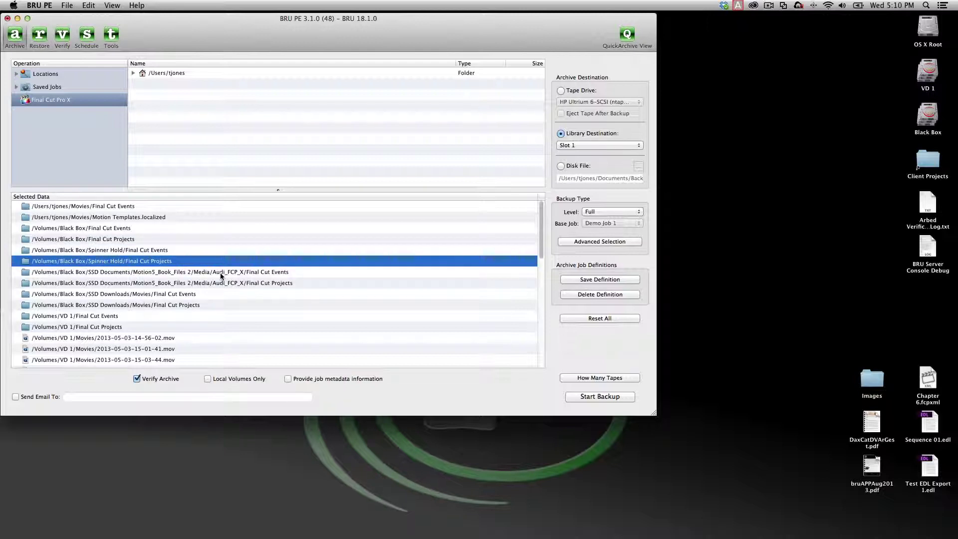
{"action": "left_click", "coordinate": [280, 273]}
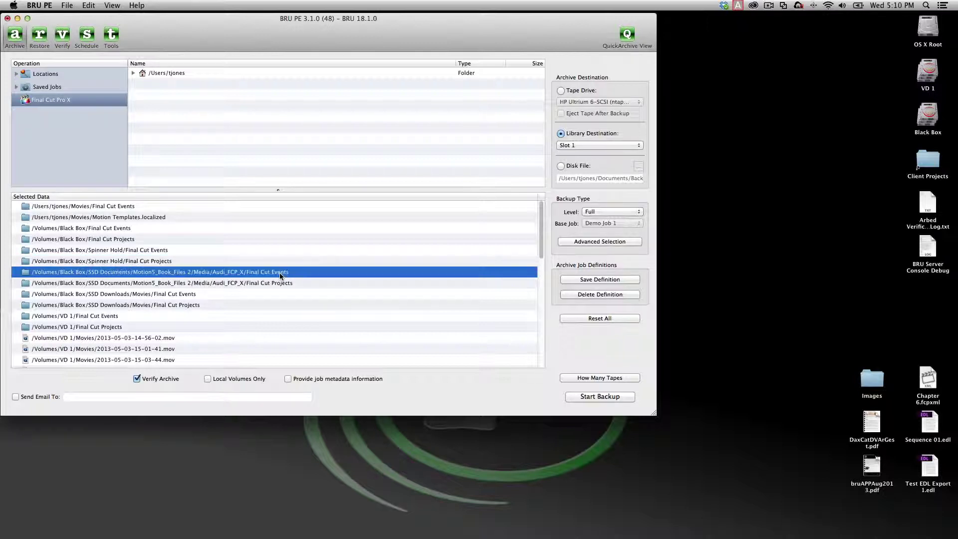
{"action": "left_click", "coordinate": [281, 284]}
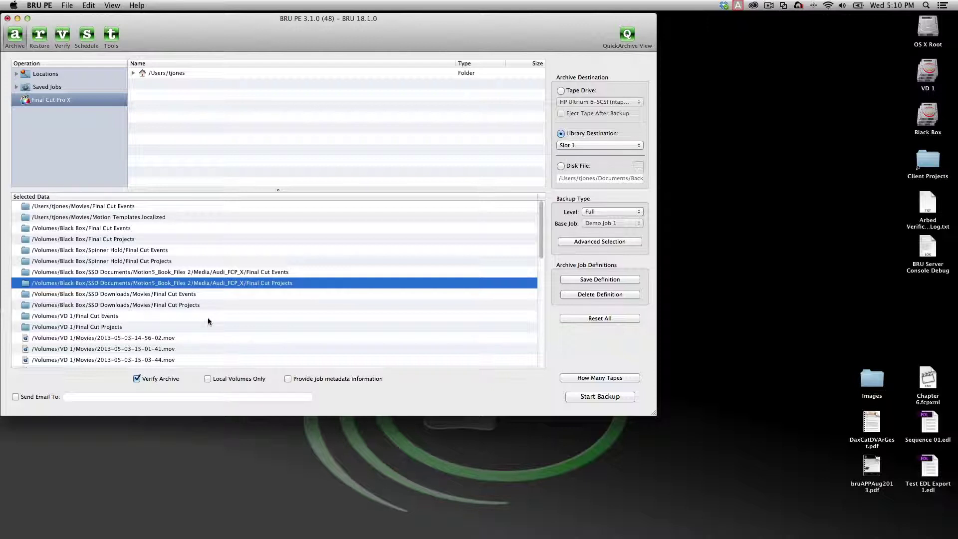
Examine the referenced media files in the rest of the Selected Data list, including those from VD 1.
{"action": "scroll", "coordinate": [208, 320], "scroll_direction": "down", "scroll_amount": 3}
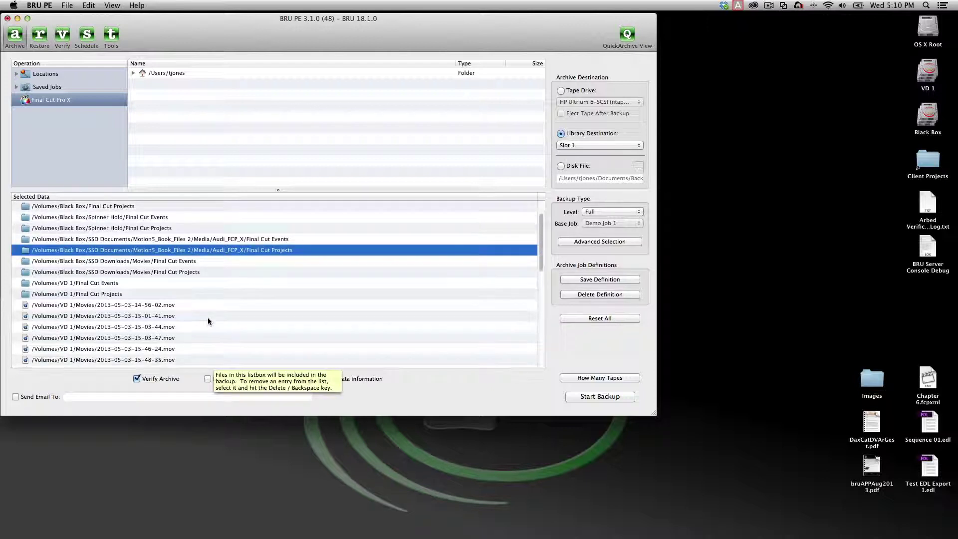
{"action": "scroll", "coordinate": [208, 320], "scroll_direction": "down", "scroll_amount": 7}
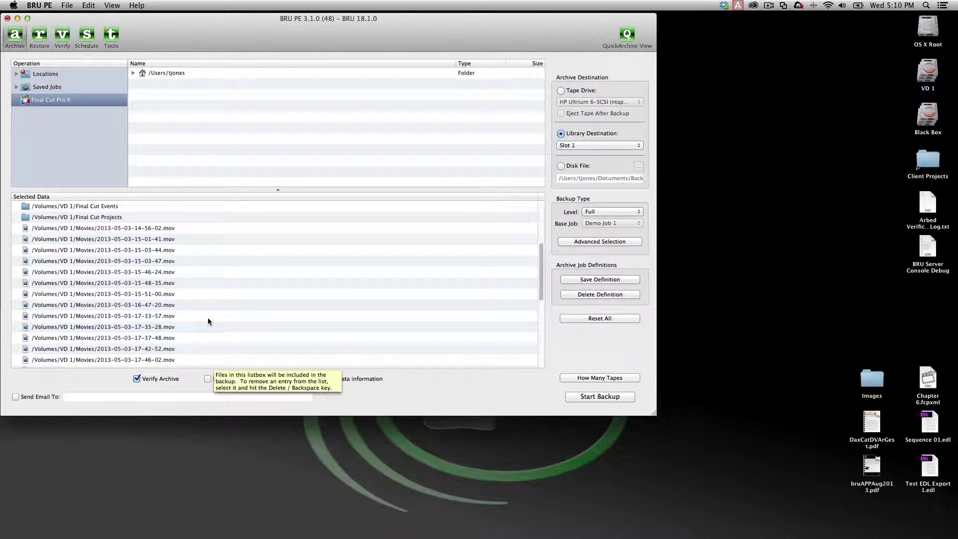
{"action": "scroll", "coordinate": [208, 320], "scroll_direction": "down", "scroll_amount": 1}
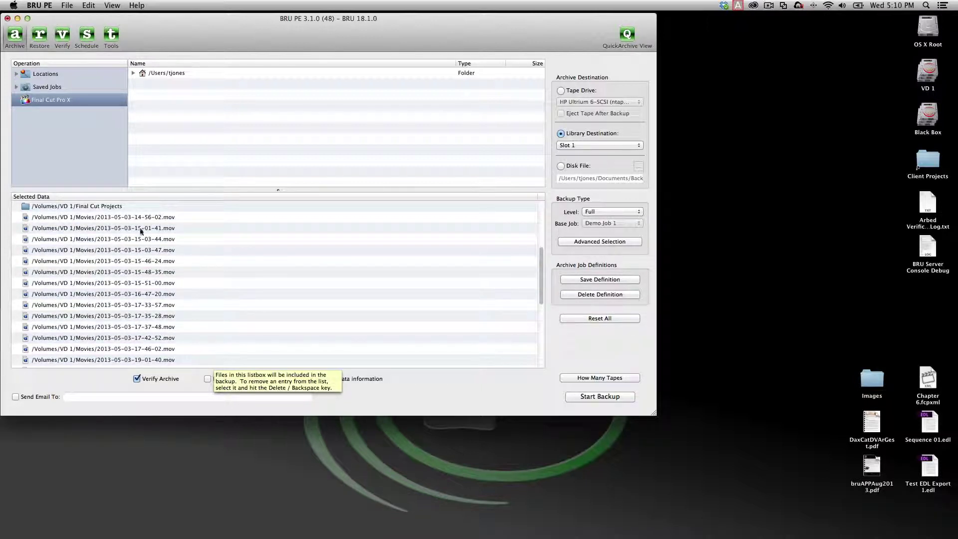
{"action": "scroll", "coordinate": [209, 319], "scroll_direction": "down", "scroll_amount": 14}
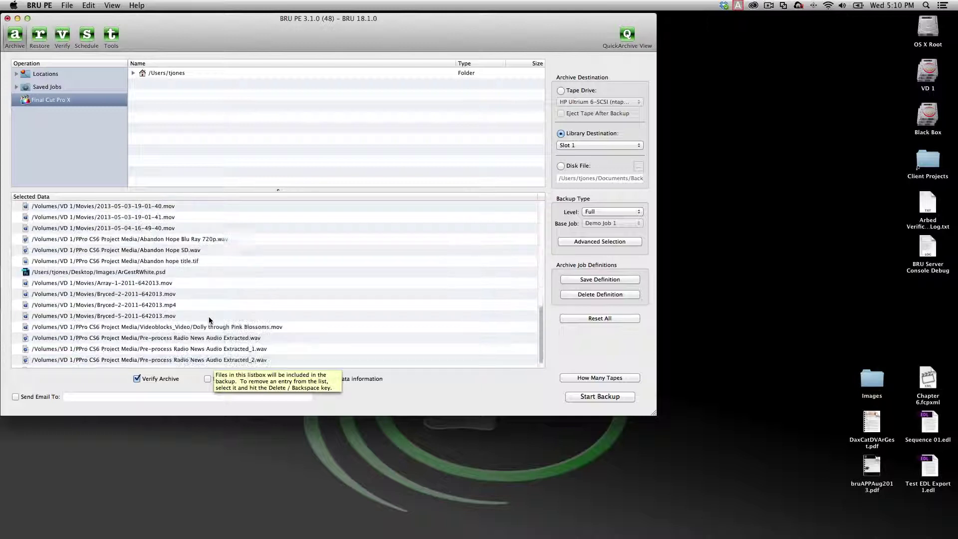
{"action": "scroll", "coordinate": [209, 320], "scroll_direction": "down", "scroll_amount": 1}
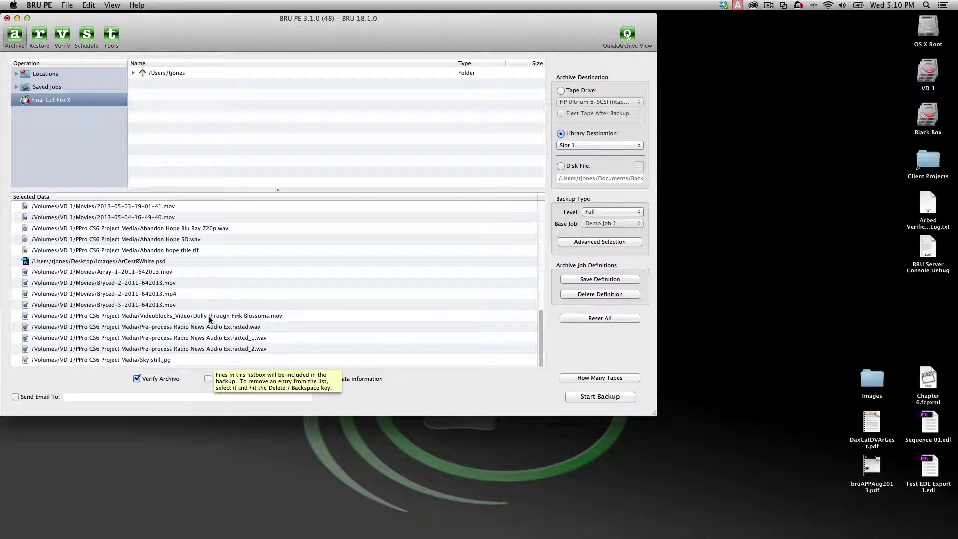
{"action": "scroll", "coordinate": [209, 319], "scroll_direction": "up", "scroll_amount": 10}
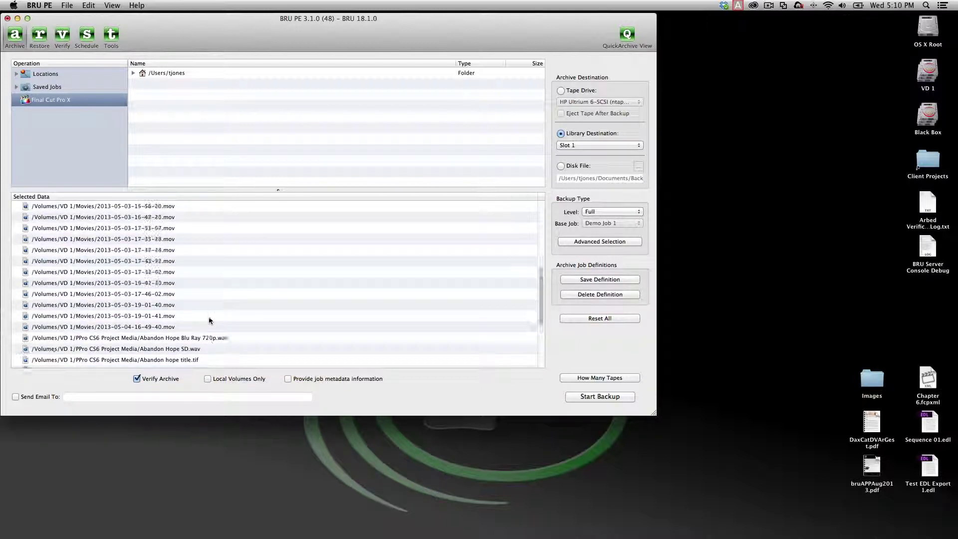
{"action": "scroll", "coordinate": [209, 320], "scroll_direction": "up", "scroll_amount": 5}
{"action": "scroll", "coordinate": [209, 320], "scroll_direction": "down", "scroll_amount": 15}
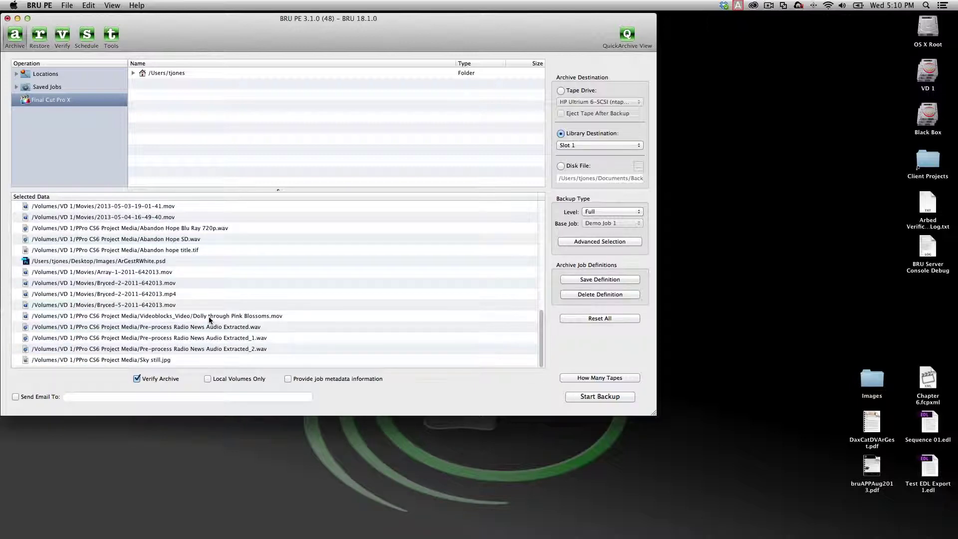
{"action": "scroll", "coordinate": [209, 316], "scroll_direction": "up", "scroll_amount": 15}
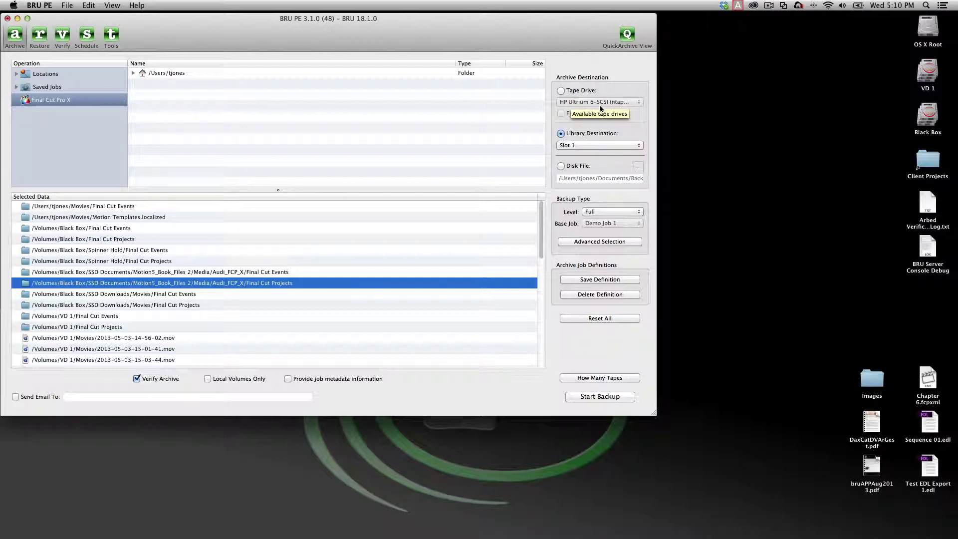
Try 4 Tapes as the library destination and return it to Slot 1.
{"action": "left_click", "coordinate": [609, 147]}
{"action": "left_click", "coordinate": [603, 136]}
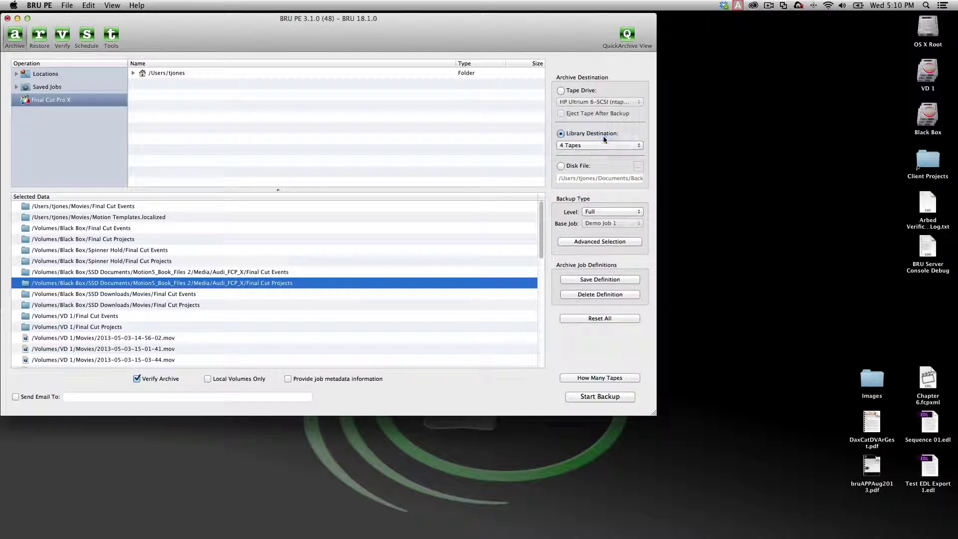
{"action": "left_click", "coordinate": [588, 145]}
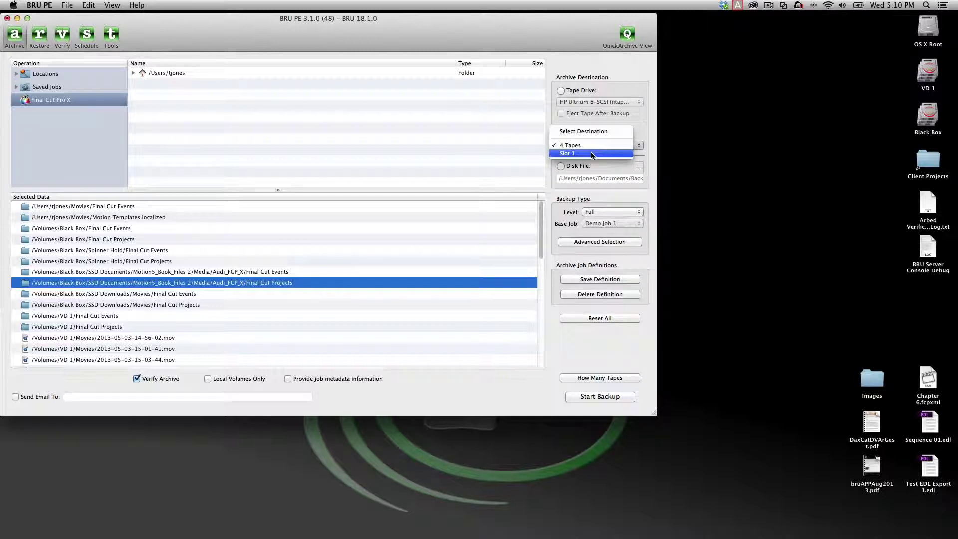
{"action": "left_click", "coordinate": [592, 154]}
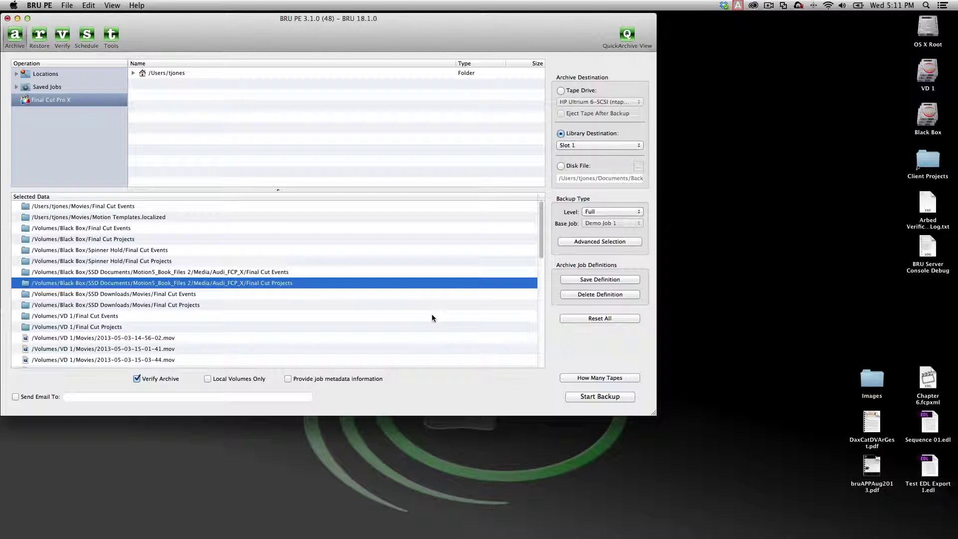
Begin the backup with the label "2013-10-16 Final Cut Events Backup", the suggested tape name, Overwrite mode and job estimation.
{"action": "left_click", "coordinate": [617, 397]}
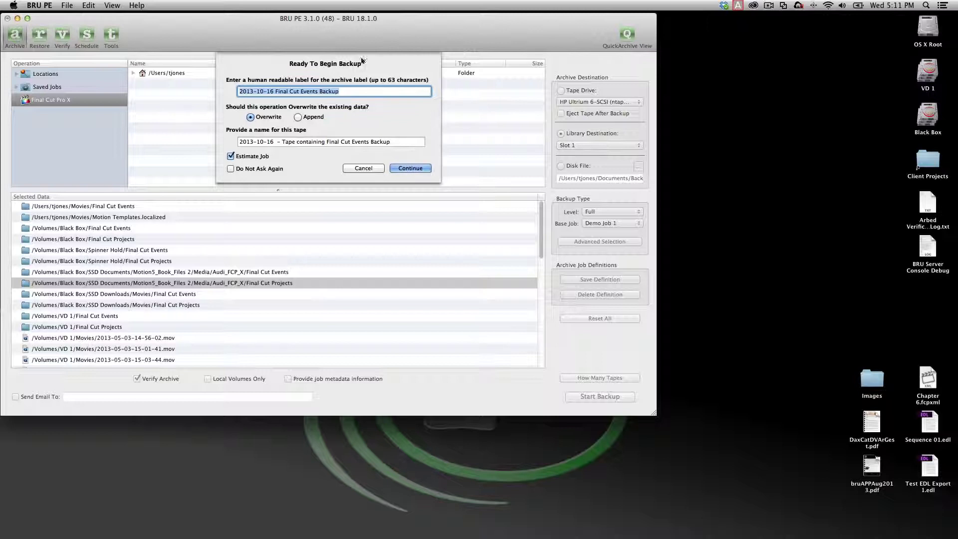
{"action": "left_click", "coordinate": [362, 93]}
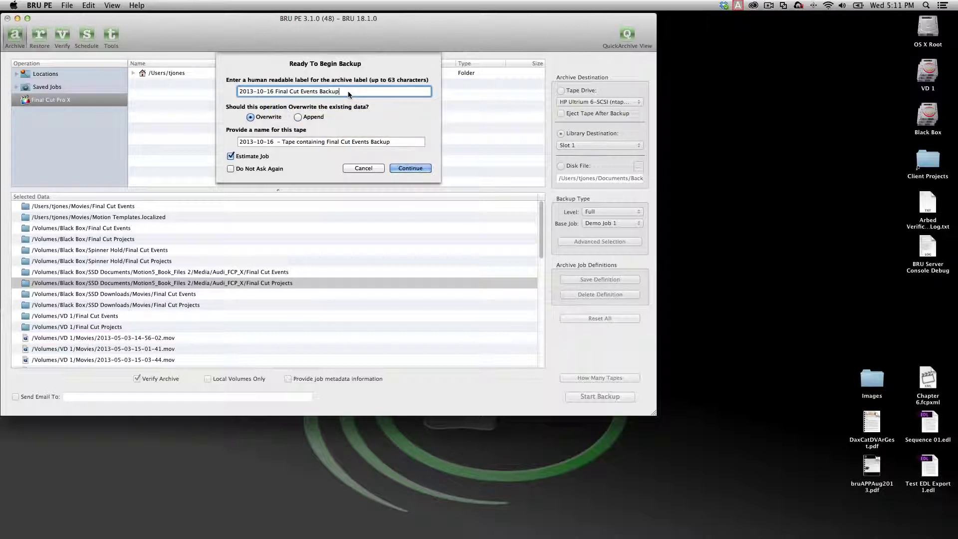
{"action": "left_click", "coordinate": [307, 142]}
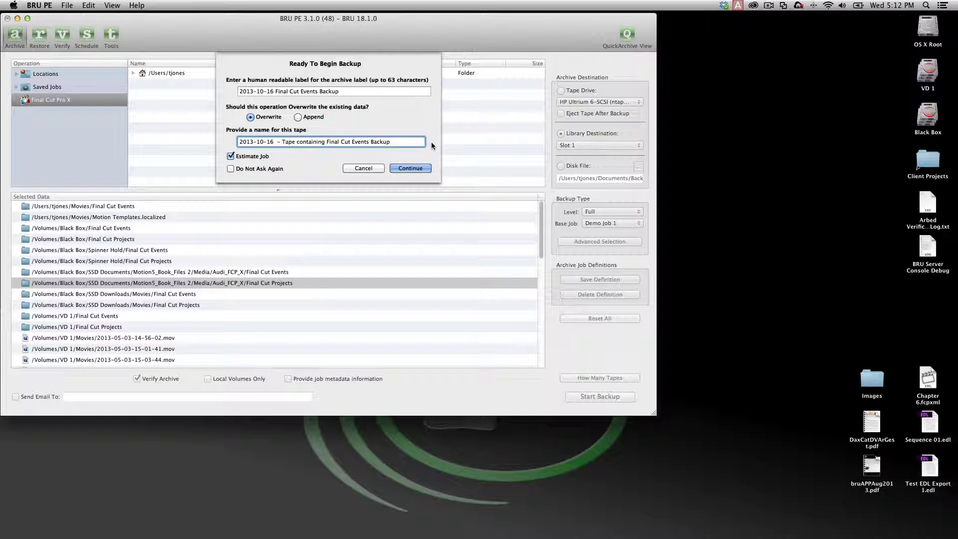
{"action": "left_click", "coordinate": [410, 168]}
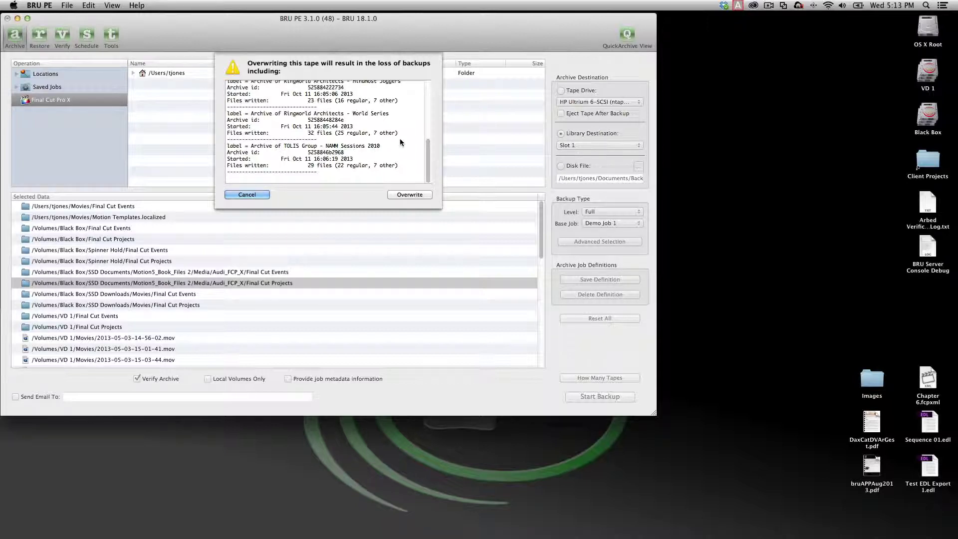
Review the existing archives on the tape, approve overwriting them, and start the backup once the estimate is complete.
{"action": "scroll", "coordinate": [400, 139], "scroll_direction": "up", "scroll_amount": 10}
{"action": "scroll", "coordinate": [400, 139], "scroll_direction": "down", "scroll_amount": 10}
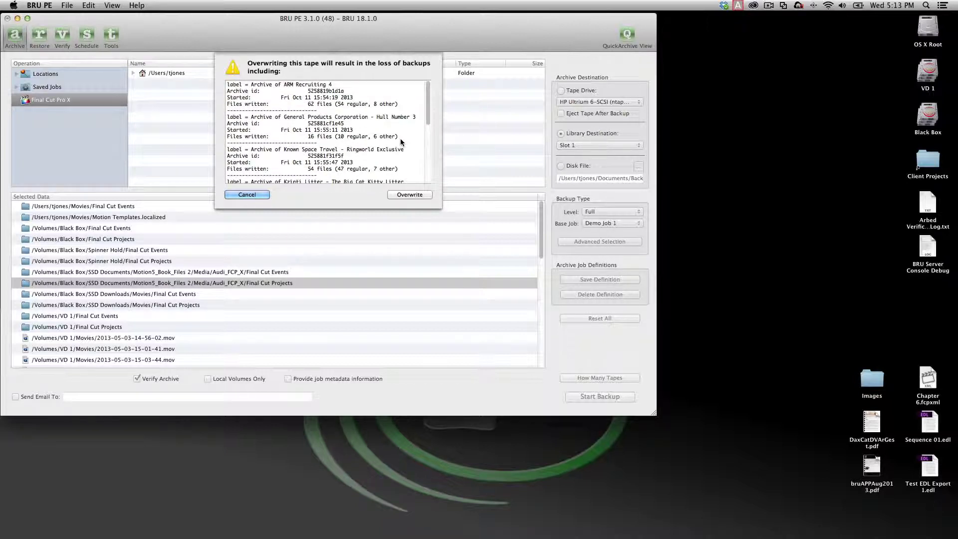
{"action": "left_click", "coordinate": [414, 195]}
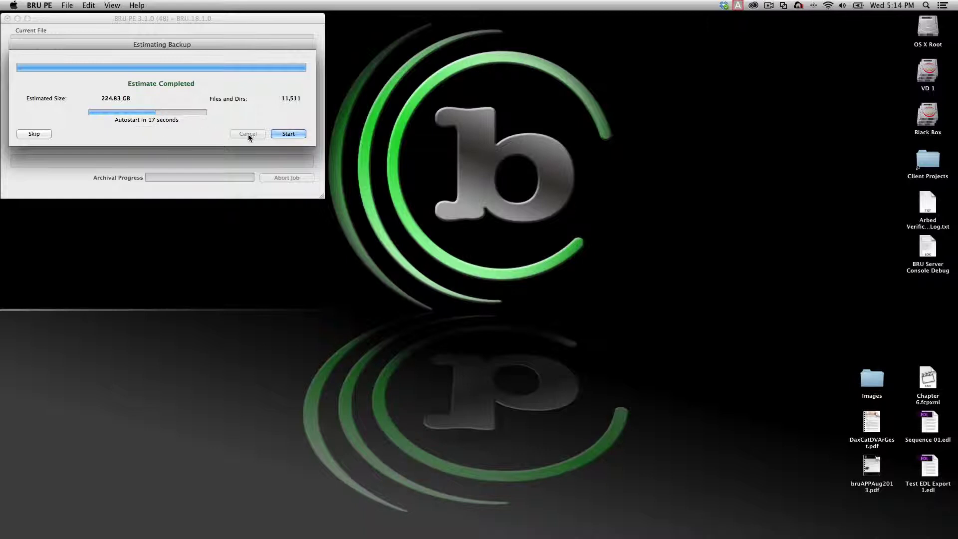
{"action": "left_click", "coordinate": [288, 133]}
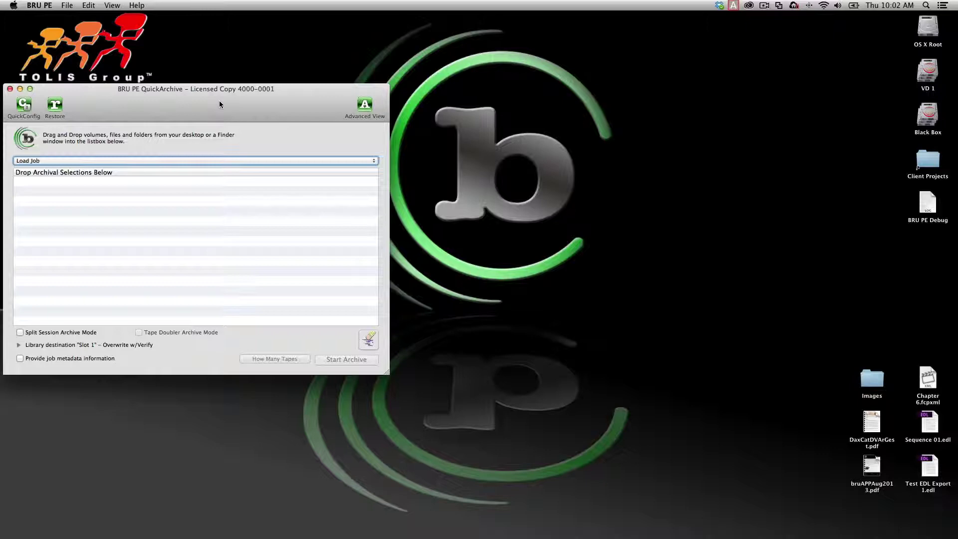
Load the Final Cut Pro X job in QuickArchive with real files and all Projects and Events folders included, accepting the slow search.
{"action": "left_click", "coordinate": [364, 105]}
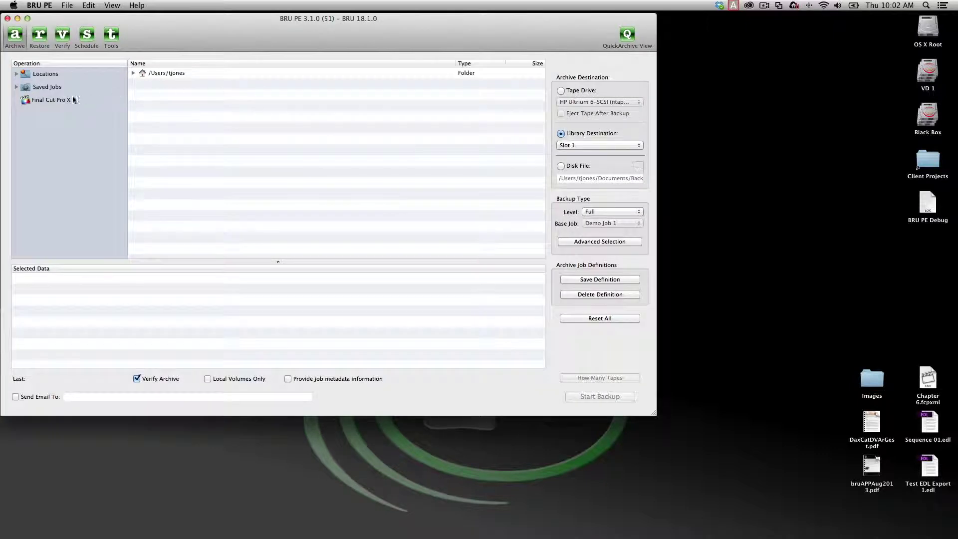
{"action": "left_click", "coordinate": [627, 35]}
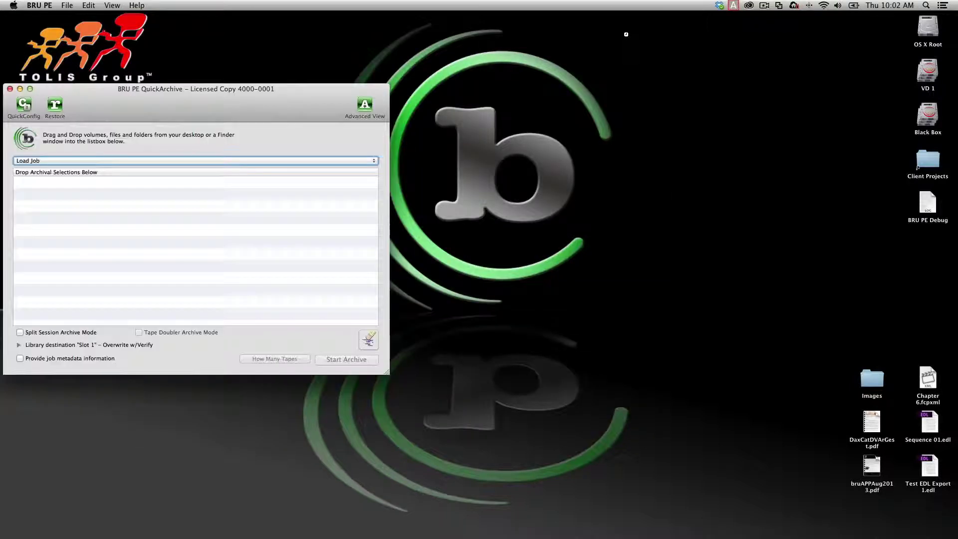
{"action": "left_click", "coordinate": [214, 160]}
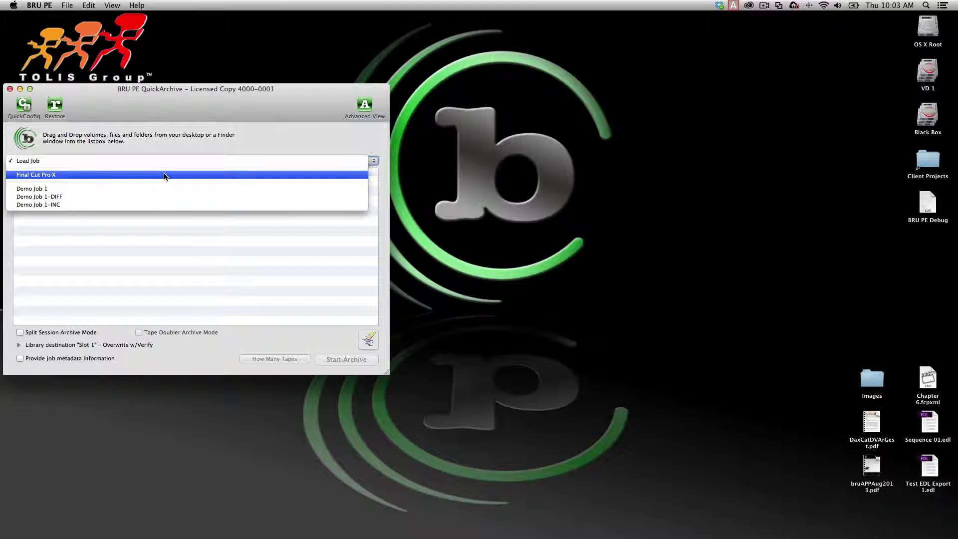
{"action": "left_click", "coordinate": [164, 175]}
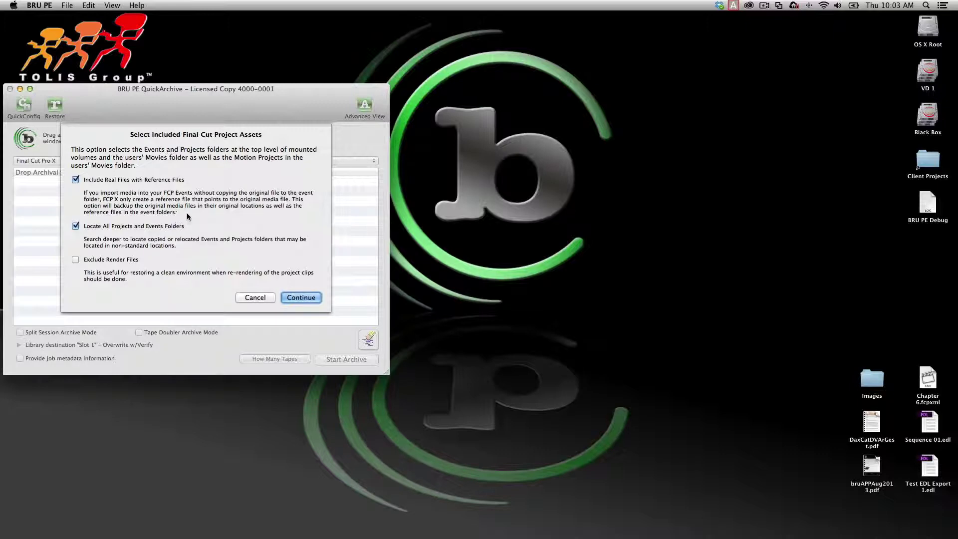
{"action": "left_click", "coordinate": [306, 298]}
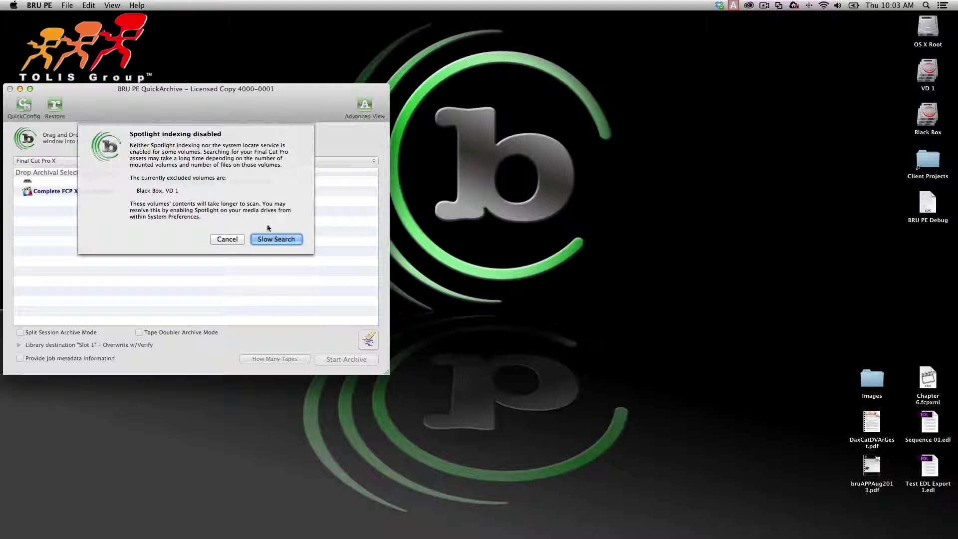
{"action": "left_click", "coordinate": [277, 239]}
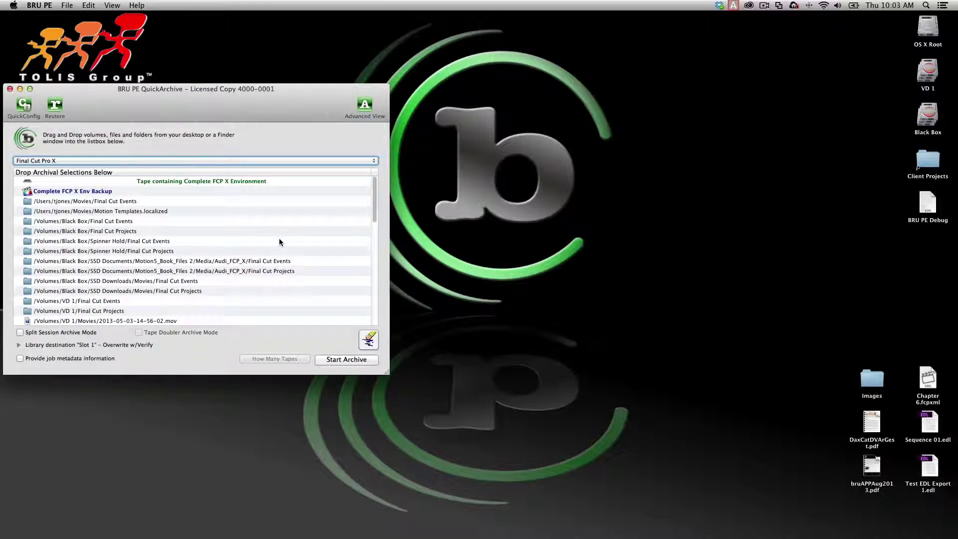
Examine the archival selections for the Final Cut events, projects and referenced media files across the user's Movies folder, Black Box and VD 1.
{"action": "scroll", "coordinate": [278, 243], "scroll_direction": "down", "scroll_amount": 4}
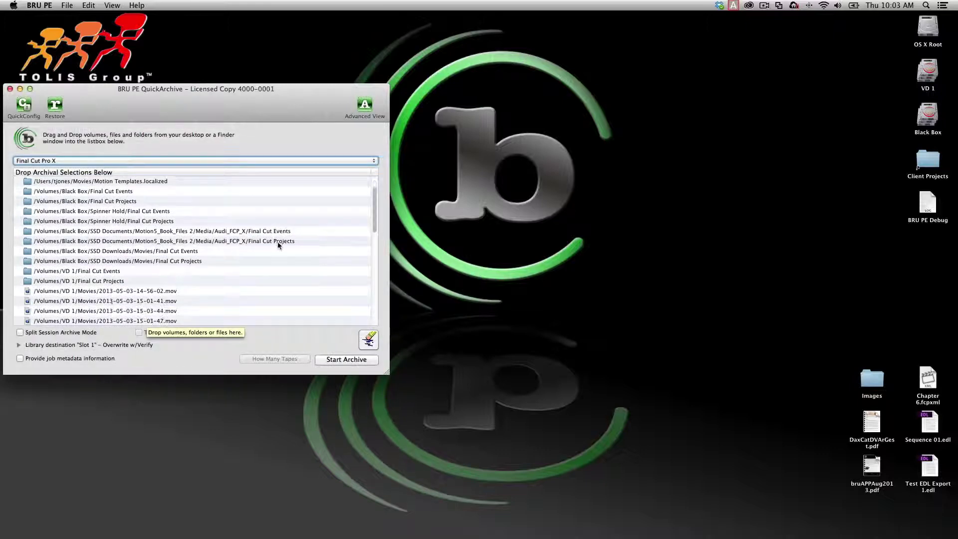
{"action": "scroll", "coordinate": [277, 241], "scroll_direction": "up", "scroll_amount": 5}
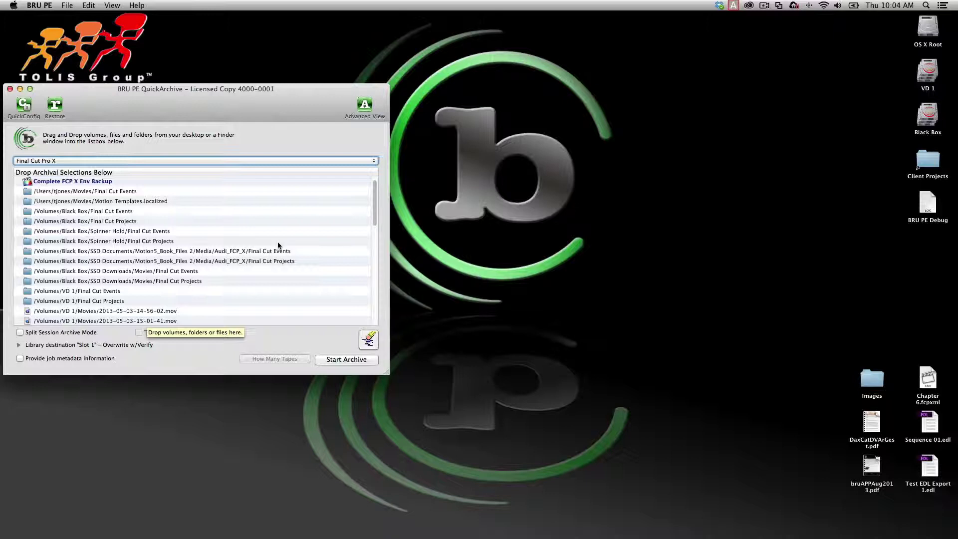
{"action": "scroll", "coordinate": [278, 241], "scroll_direction": "down", "scroll_amount": 7}
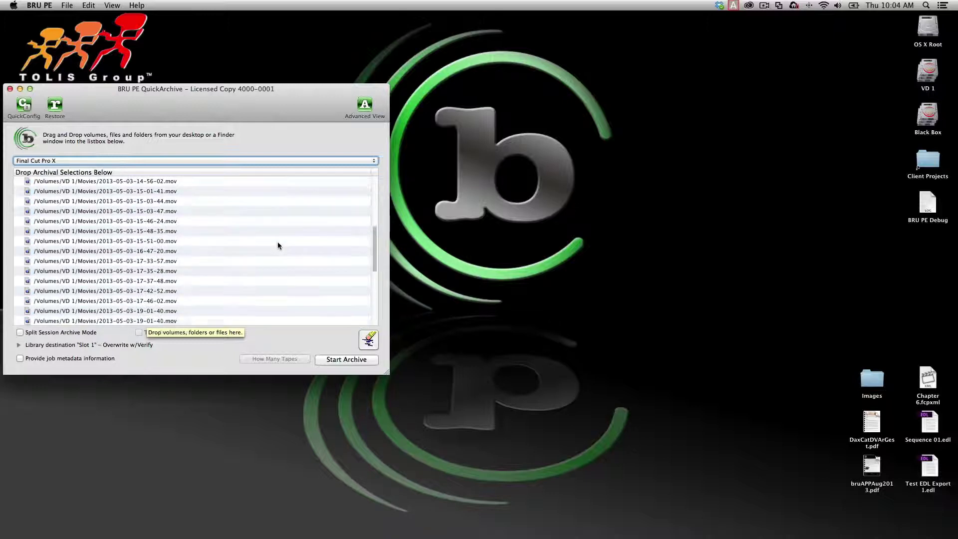
{"action": "scroll", "coordinate": [277, 242], "scroll_direction": "down", "scroll_amount": 10}
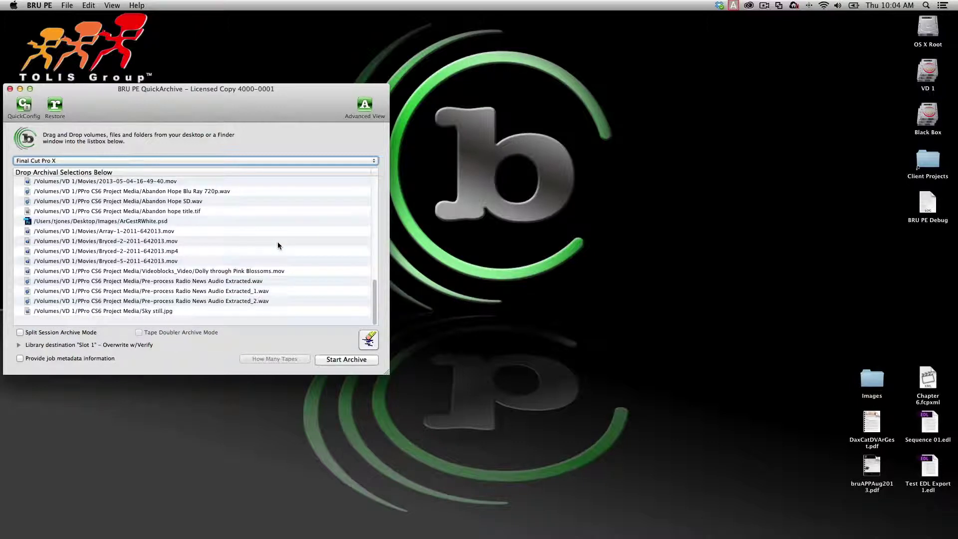
{"action": "scroll", "coordinate": [278, 245], "scroll_direction": "up", "scroll_amount": 1}
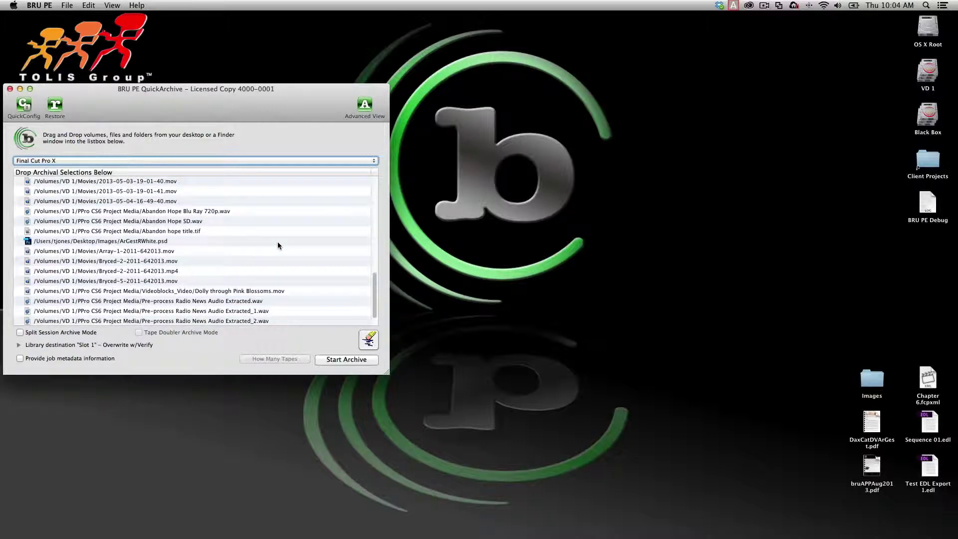
{"action": "scroll", "coordinate": [278, 245], "scroll_direction": "up", "scroll_amount": 3}
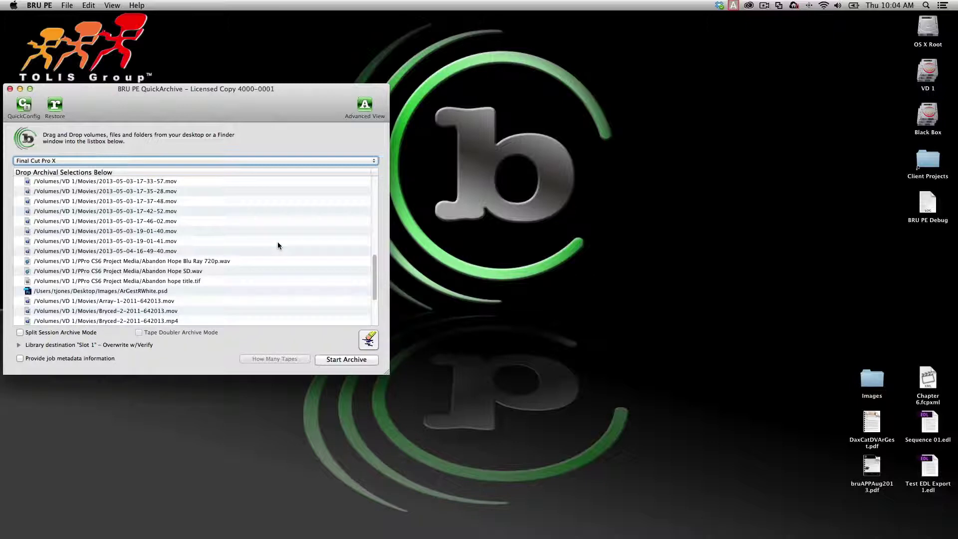
{"action": "scroll", "coordinate": [278, 245], "scroll_direction": "up", "scroll_amount": 5}
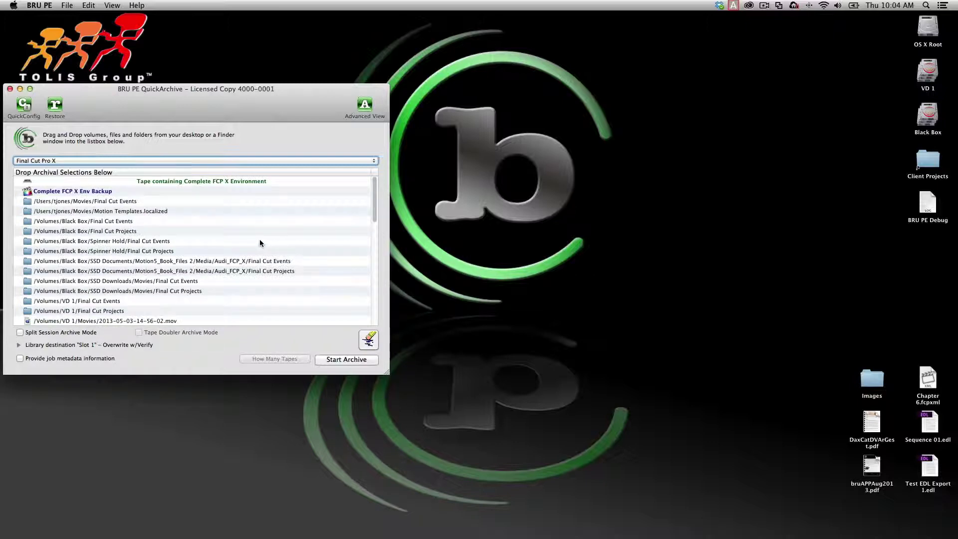
{"action": "scroll", "coordinate": [251, 245], "scroll_direction": "down", "scroll_amount": 3}
{"action": "scroll", "coordinate": [270, 262], "scroll_direction": "up", "scroll_amount": 3}
{"action": "left_click", "coordinate": [110, 222]}
{"action": "scroll", "coordinate": [217, 243], "scroll_direction": "down", "scroll_amount": 10}
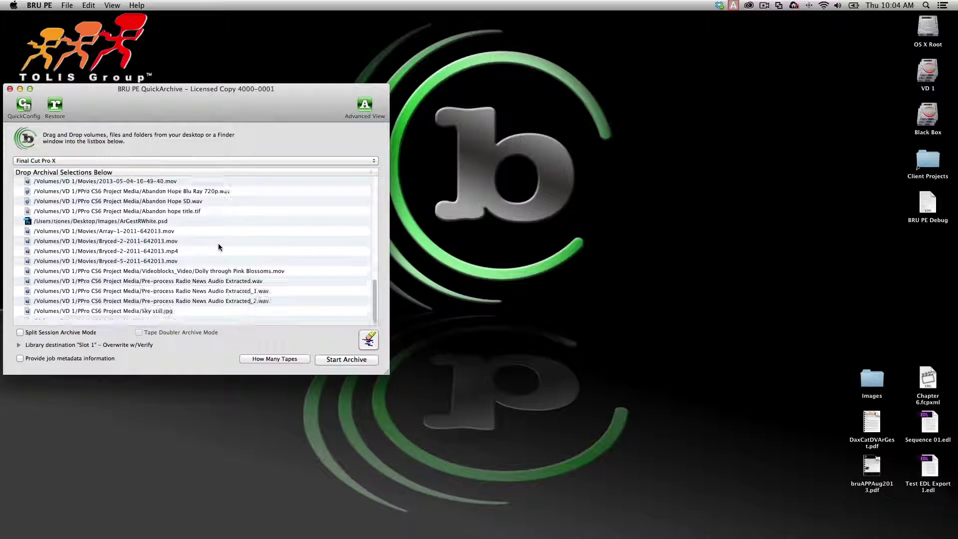
{"action": "scroll", "coordinate": [217, 243], "scroll_direction": "up", "scroll_amount": 5}
{"action": "scroll", "coordinate": [218, 246], "scroll_direction": "down", "scroll_amount": 10}
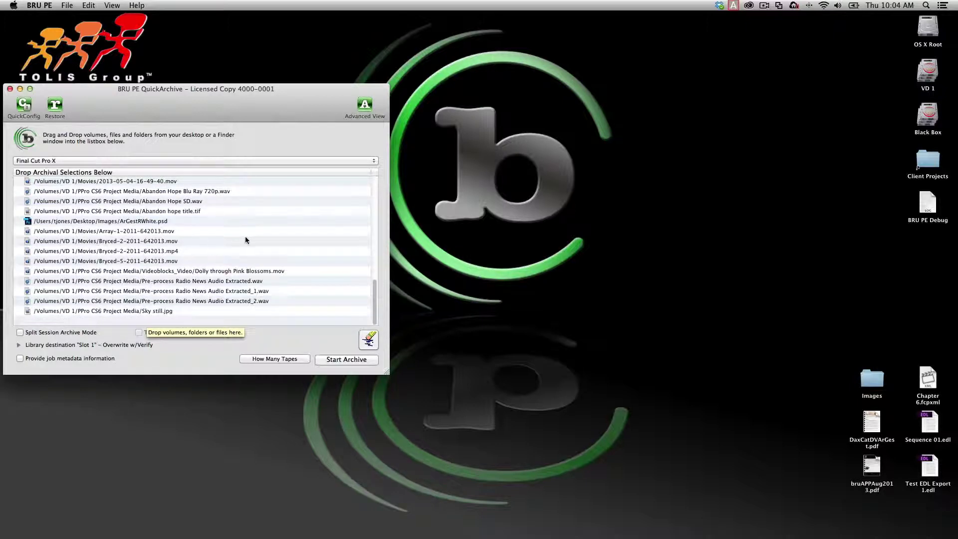
{"action": "scroll", "coordinate": [257, 233], "scroll_direction": "up", "scroll_amount": 15}
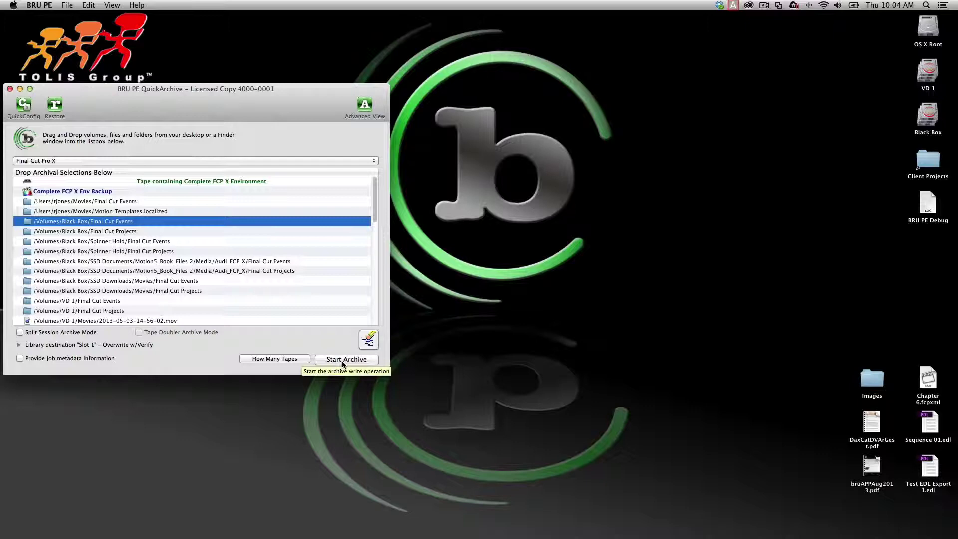
{"action": "scroll", "coordinate": [320, 284], "scroll_direction": "down", "scroll_amount": 10}
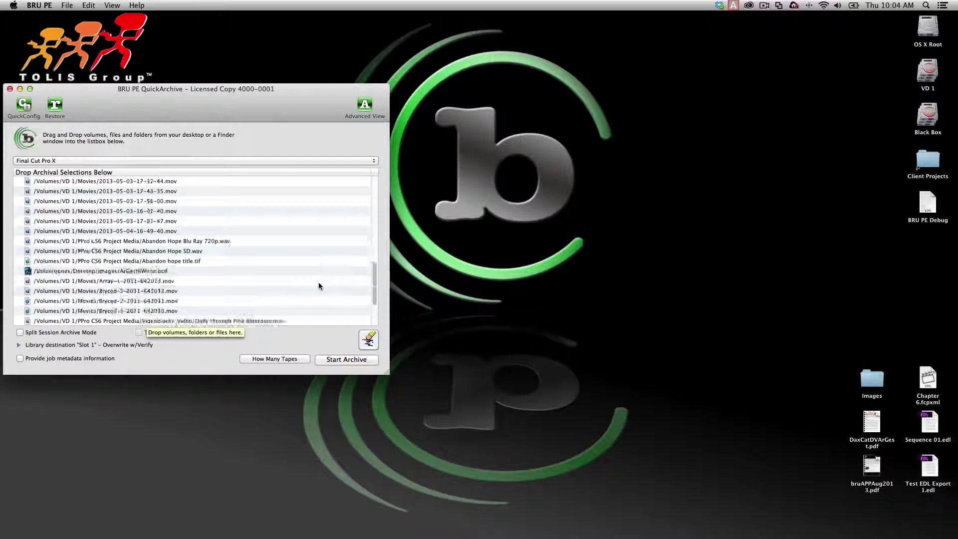
{"action": "scroll", "coordinate": [319, 285], "scroll_direction": "up", "scroll_amount": 10}
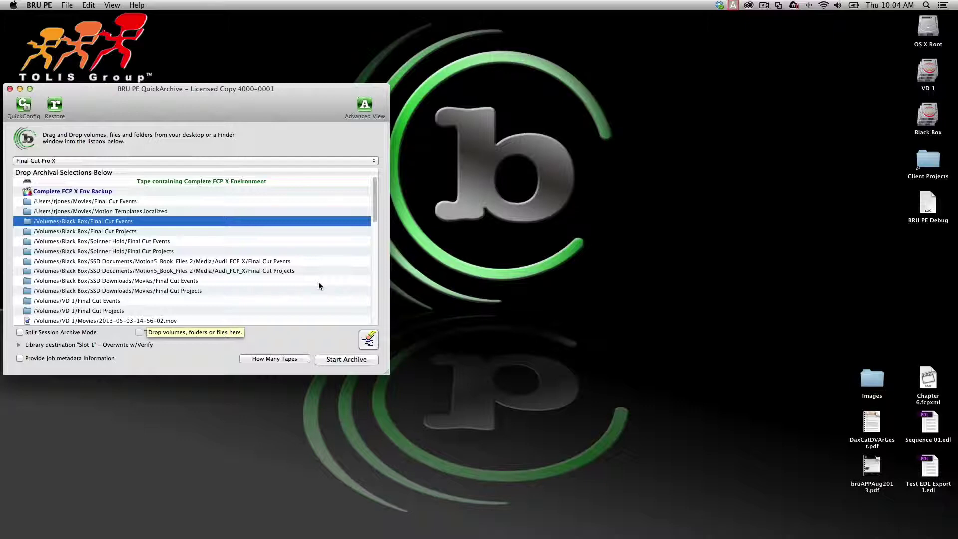
{"action": "scroll", "coordinate": [318, 283], "scroll_direction": "down", "scroll_amount": 15}
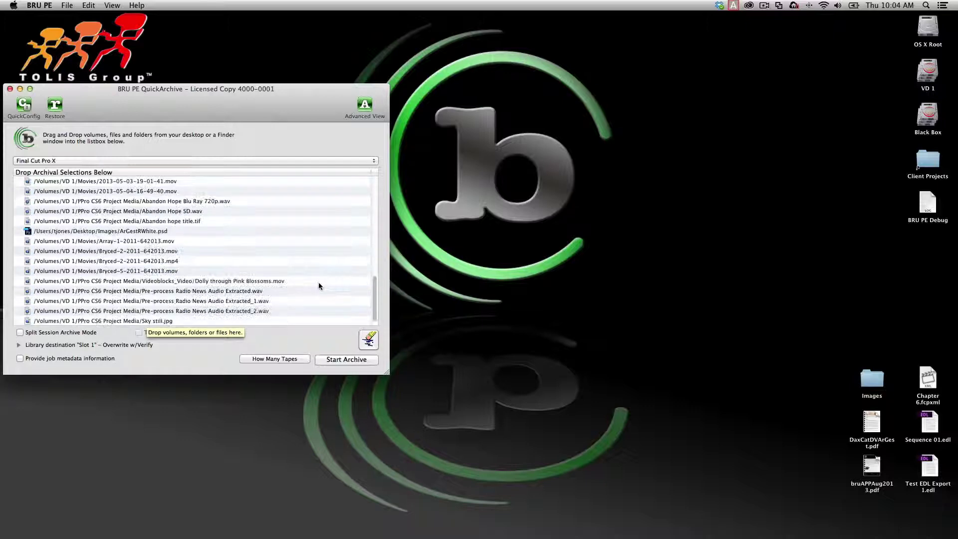
{"action": "scroll", "coordinate": [319, 286], "scroll_direction": "up", "scroll_amount": 15}
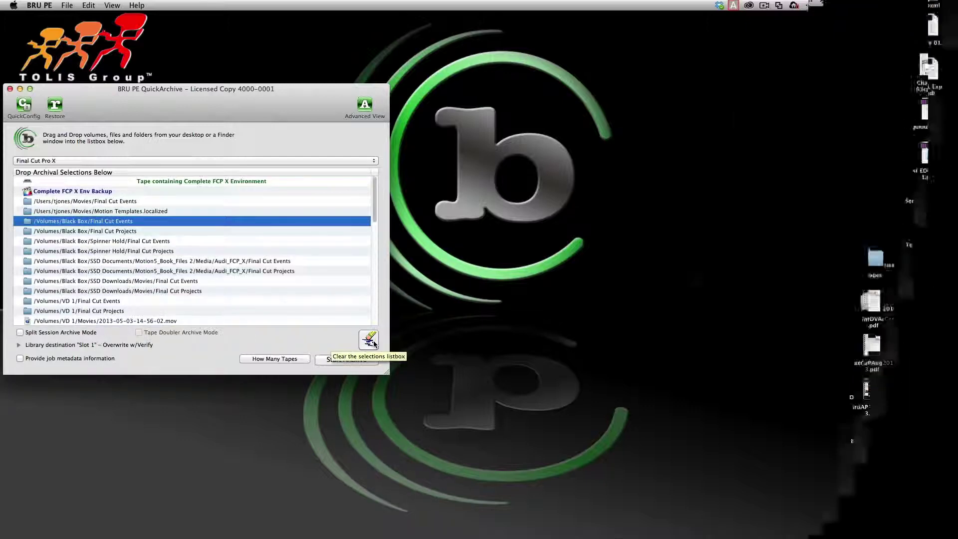
Clear the archival selections and add Chapter 6.fcpxml from the desktop, including everything: clips, render and cache files.
{"action": "left_click", "coordinate": [369, 339]}
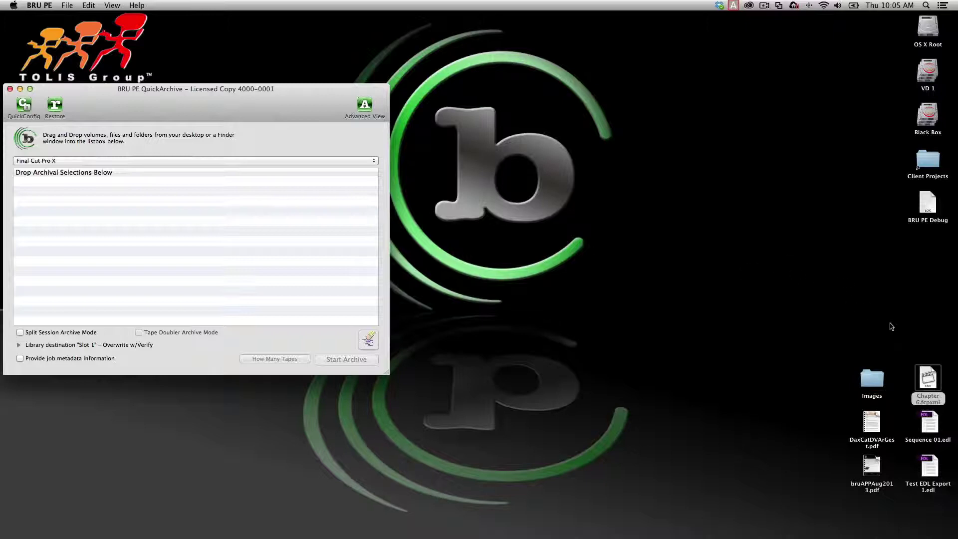
{"action": "left_click", "coordinate": [928, 381]}
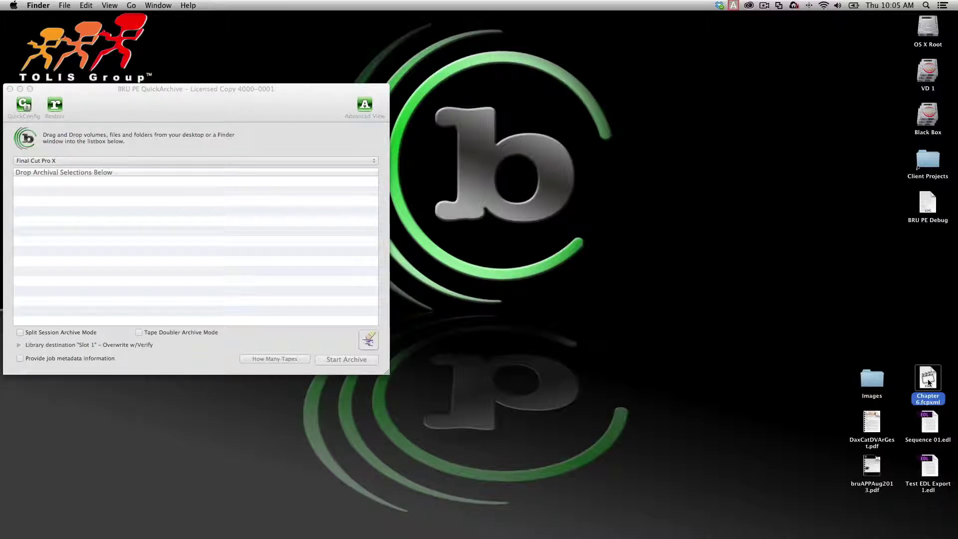
{"action": "left_click_drag", "start_coordinate": [929, 383], "coordinate": [195, 246]}
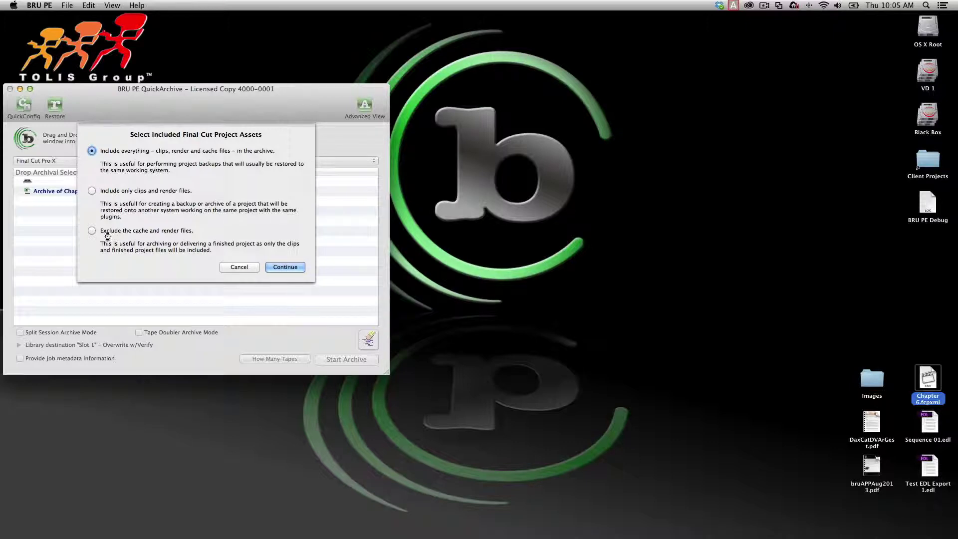
{"action": "left_click", "coordinate": [280, 267]}
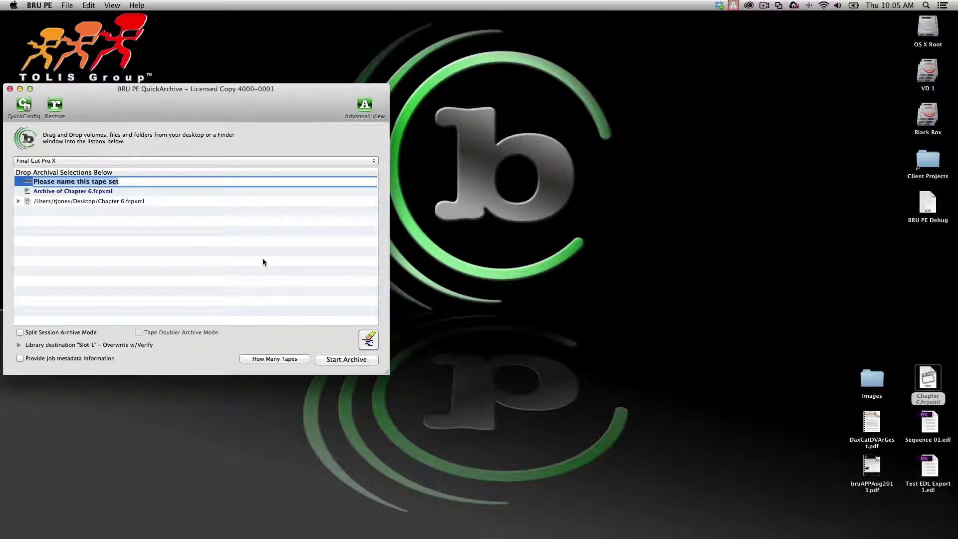
Name the tape set "FCP XML Demo".
{"action": "type", "text": "F"}
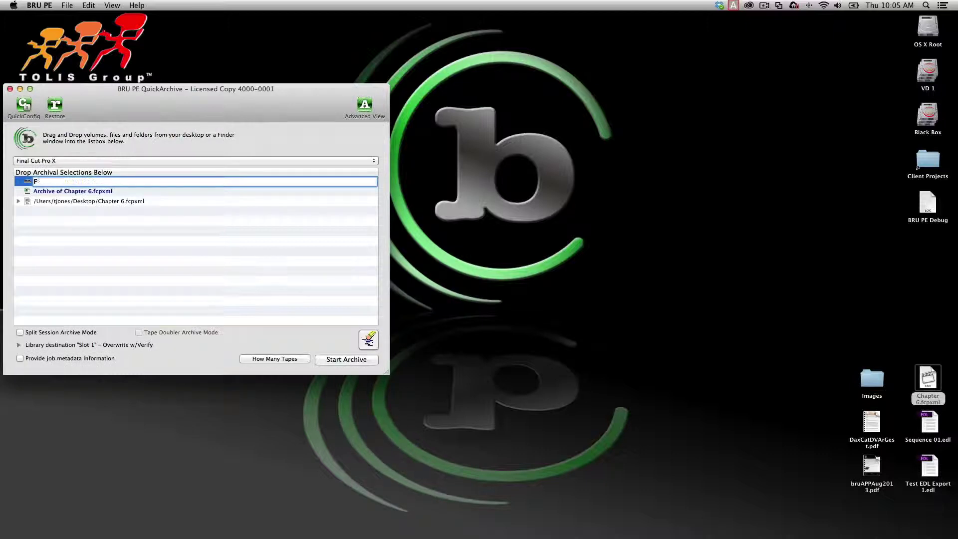
{"action": "type", "text": "CP XML Demo"}
{"action": "key", "text": "Return"}
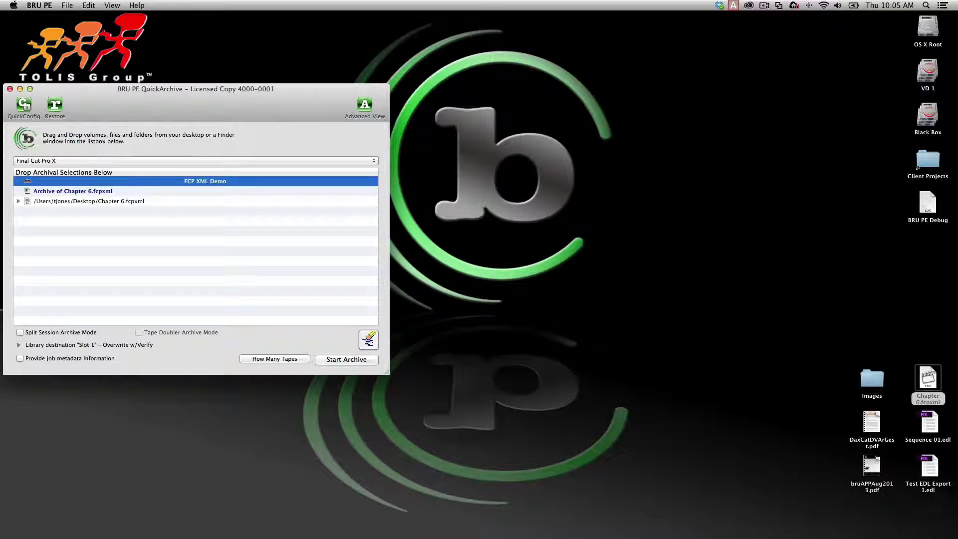
Review the archive label and the media files referenced by Chapter 6.fcpxml, and start the archive.
{"action": "left_click", "coordinate": [119, 190]}
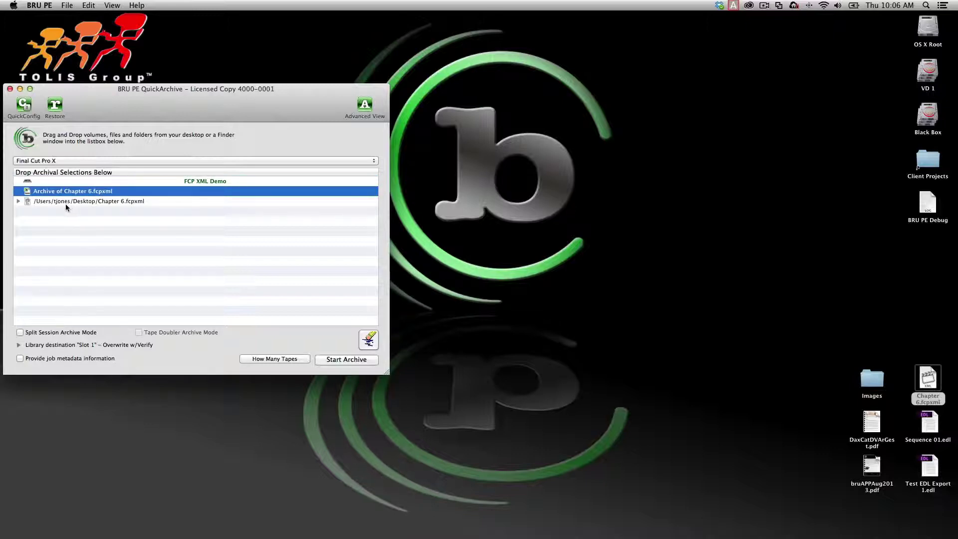
{"action": "left_click", "coordinate": [90, 194]}
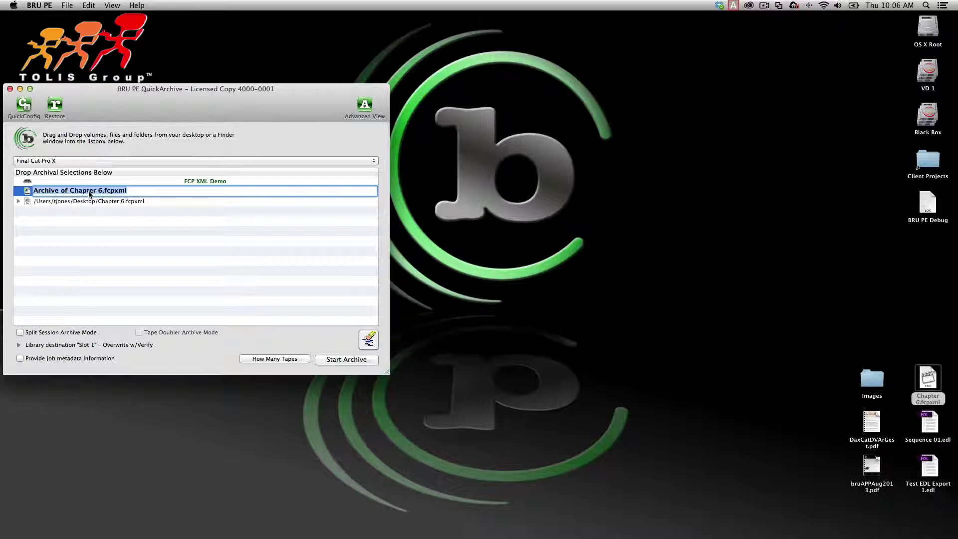
{"action": "left_click_drag", "start_coordinate": [70, 191], "coordinate": [126, 199]}
{"action": "left_click", "coordinate": [131, 201]}
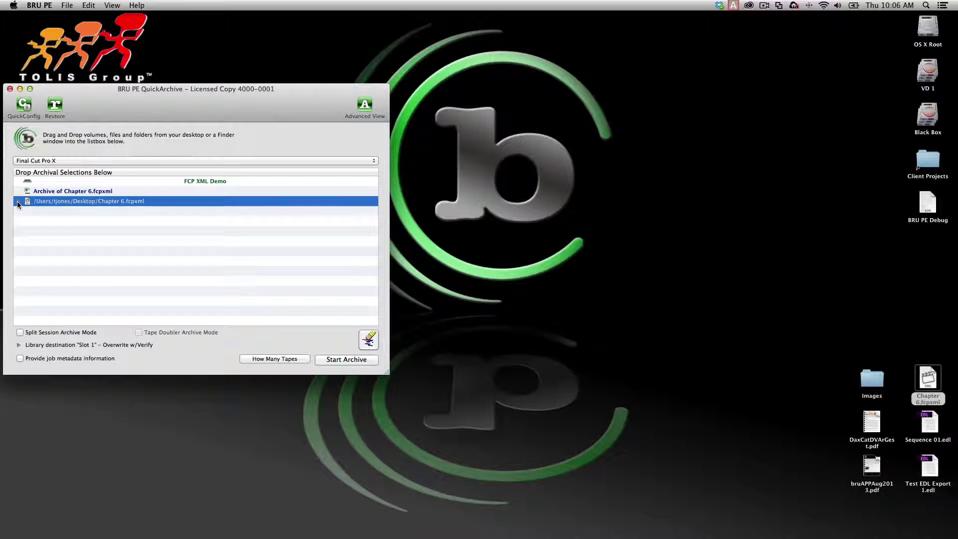
{"action": "left_click", "coordinate": [23, 215]}
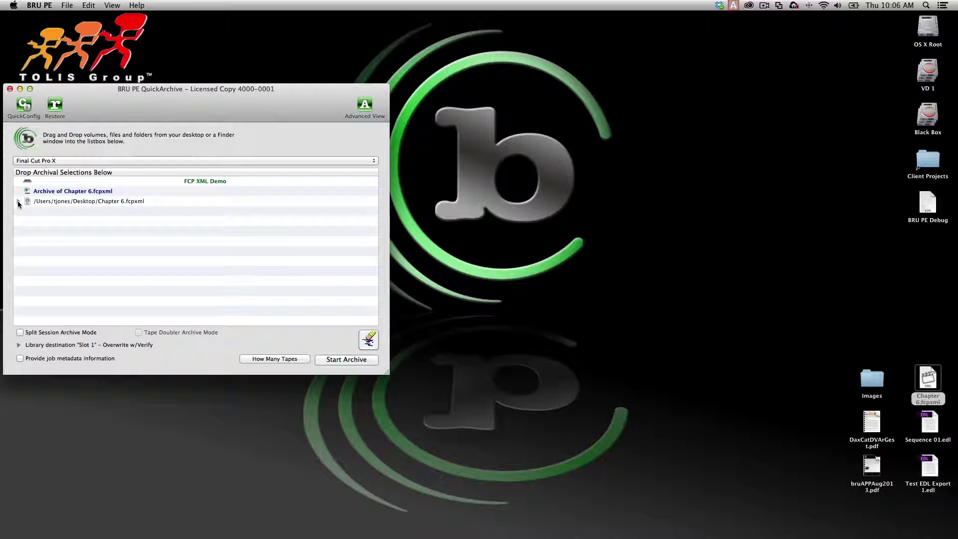
{"action": "left_click", "coordinate": [18, 203]}
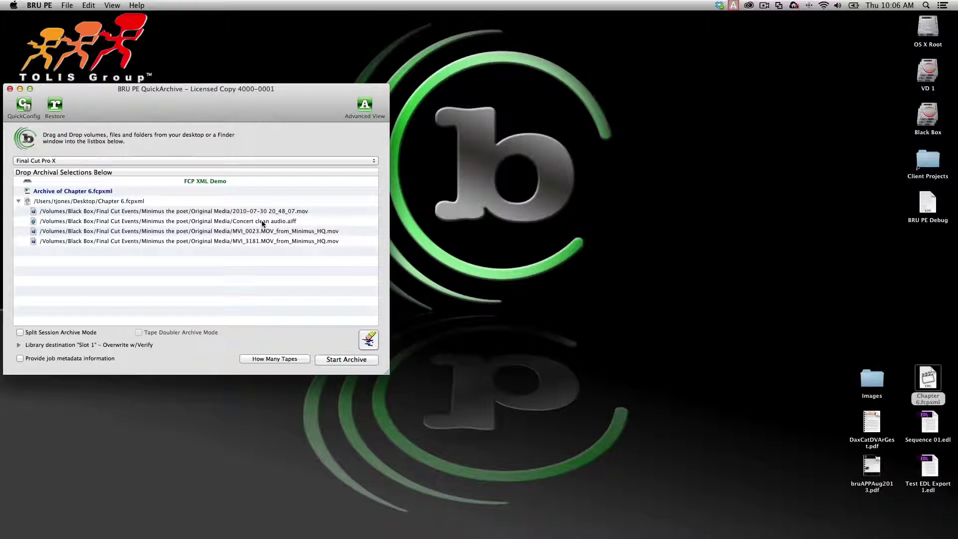
{"action": "left_click", "coordinate": [19, 202]}
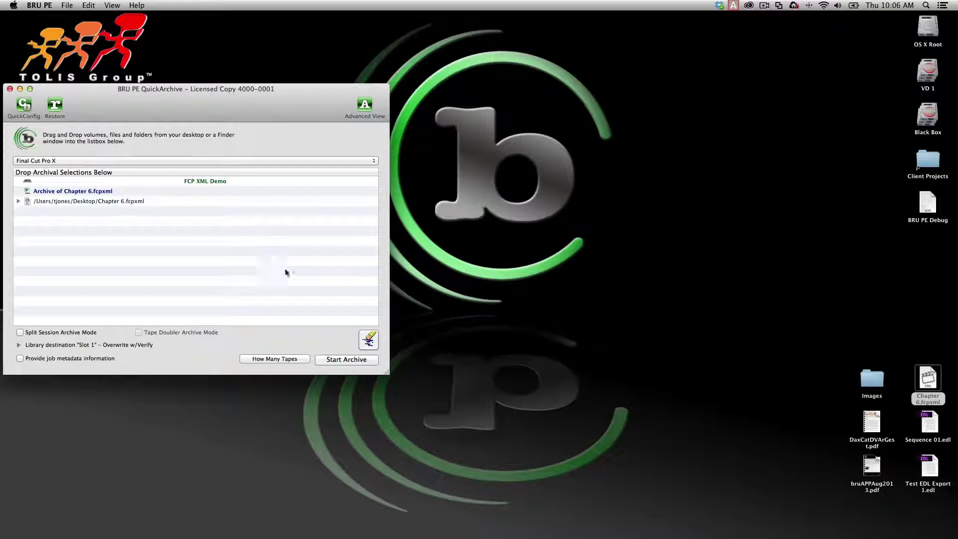
{"action": "left_click", "coordinate": [353, 357]}
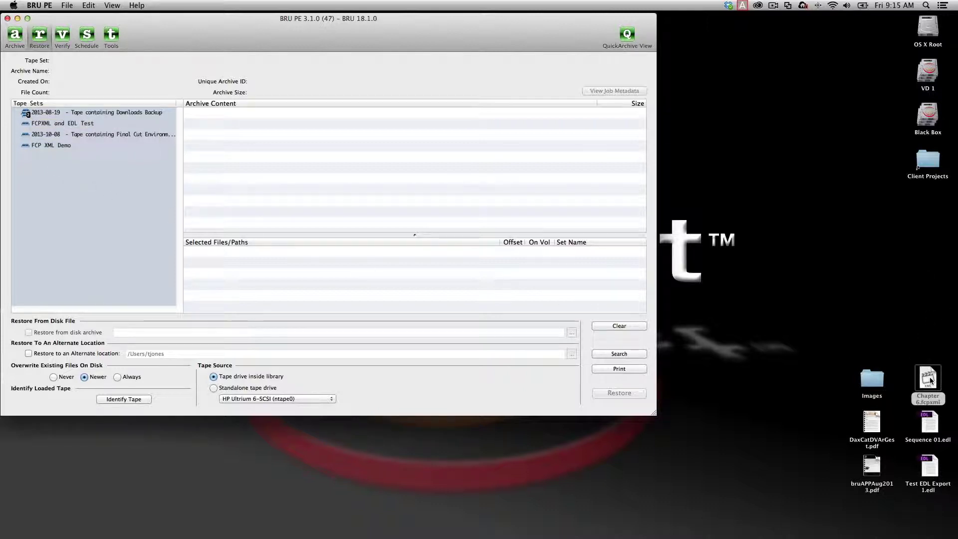
Search the tape catalog for the media referenced by Chapter 6.fcpxml from the desktop, and compare the matched files in both archives.
{"action": "left_click_drag", "start_coordinate": [930, 380], "coordinate": [471, 273]}
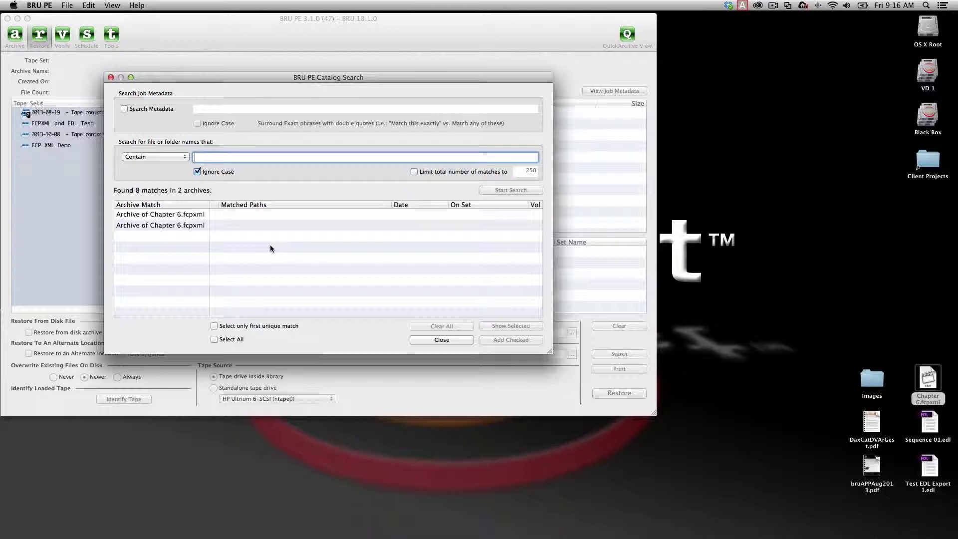
{"action": "left_click", "coordinate": [155, 216]}
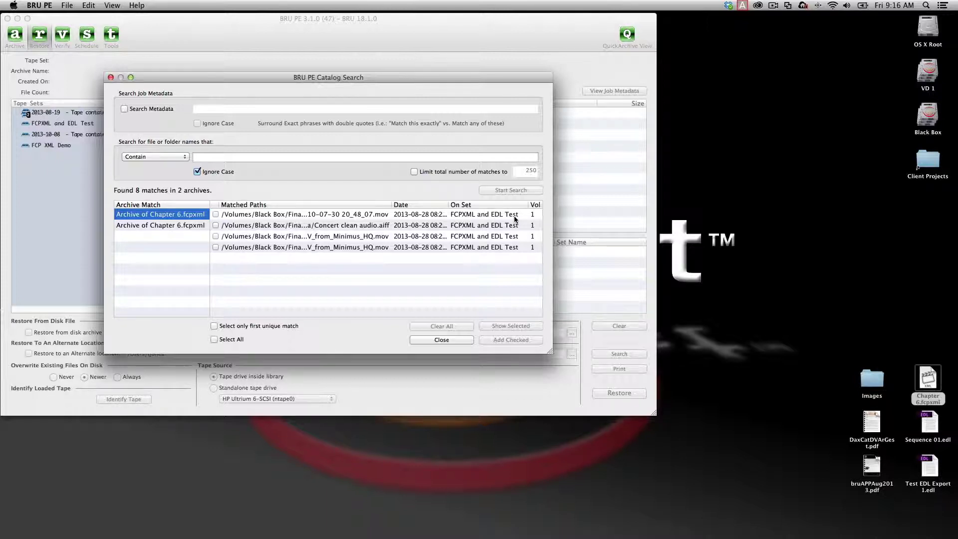
{"action": "left_click", "coordinate": [146, 228]}
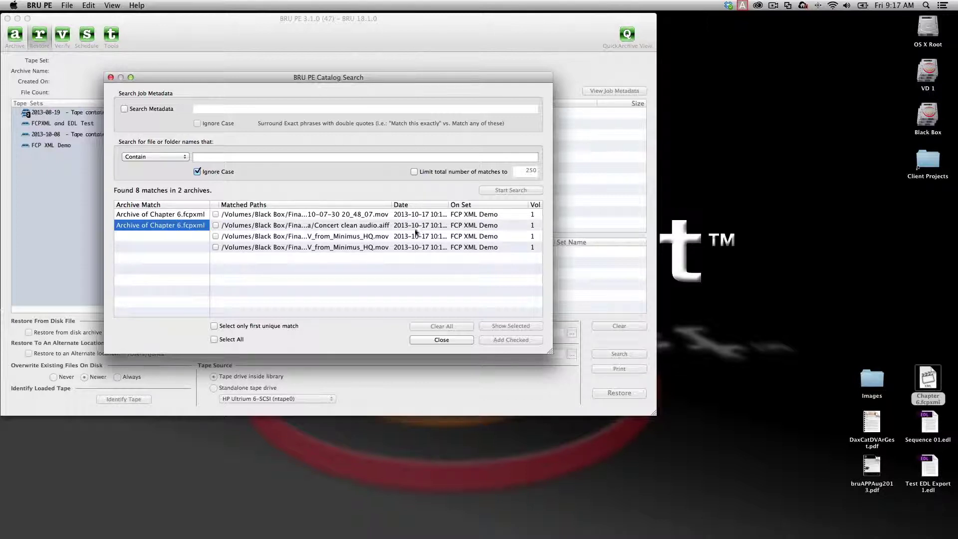
Add all matched files from the archive on the "FCPXML and EDL Test" set to the restore selection and close the catalog search.
{"action": "left_click", "coordinate": [180, 218]}
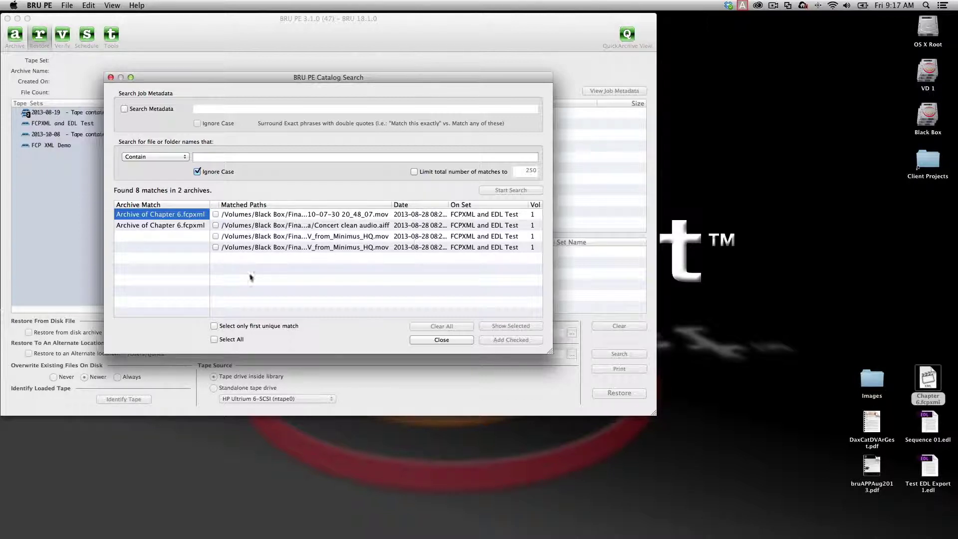
{"action": "left_click", "coordinate": [214, 340]}
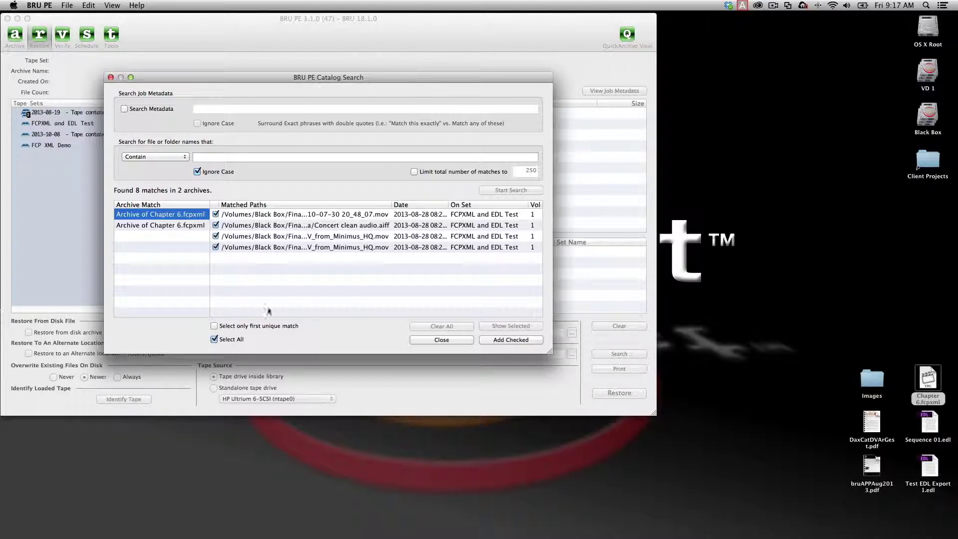
{"action": "left_click", "coordinate": [505, 341]}
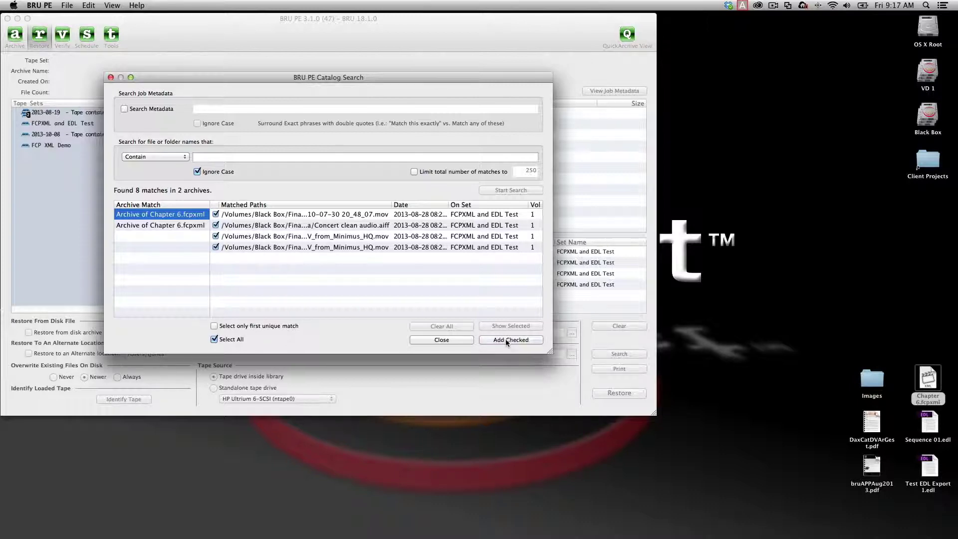
{"action": "left_click", "coordinate": [441, 341]}
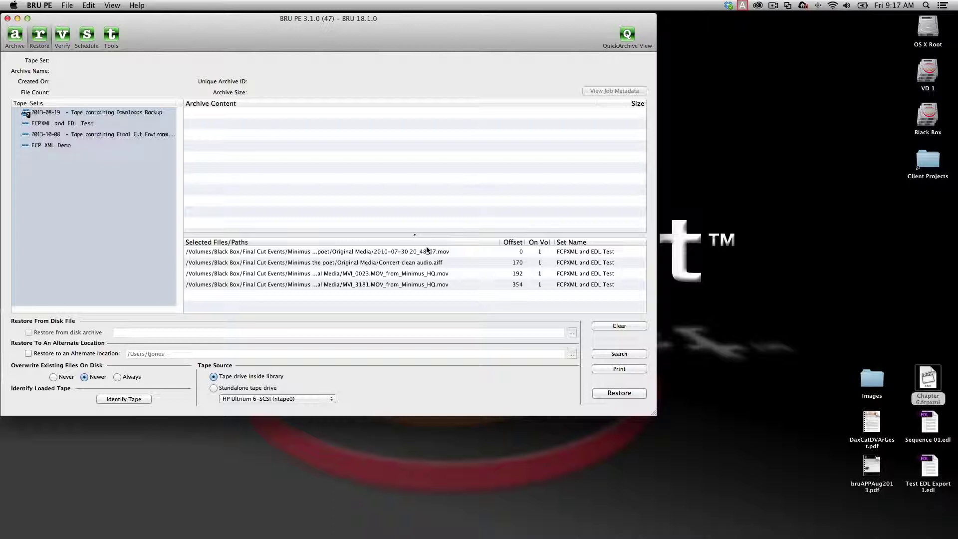
Enable restoring to an alternate location and choose the Desktop folder as the destination.
{"action": "left_click", "coordinate": [28, 354]}
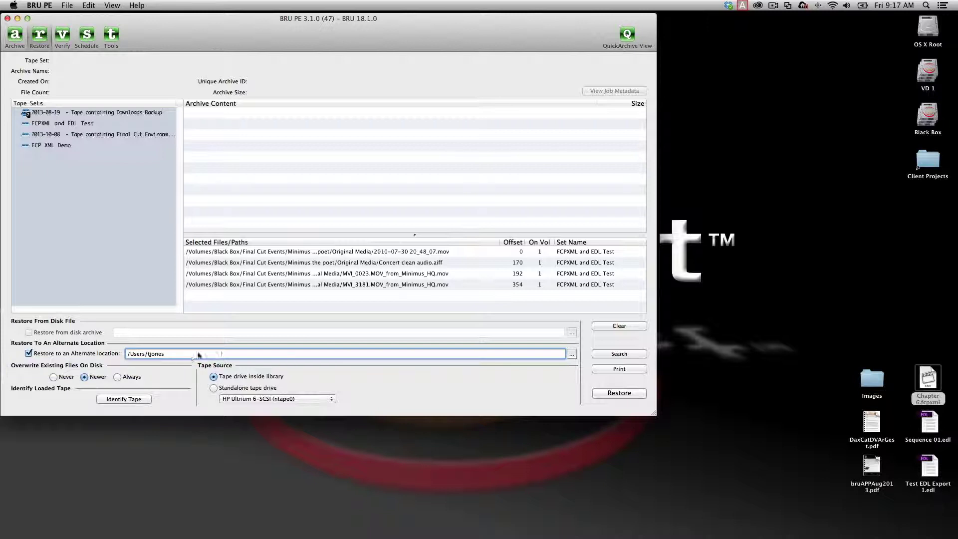
{"action": "left_click", "coordinate": [572, 354]}
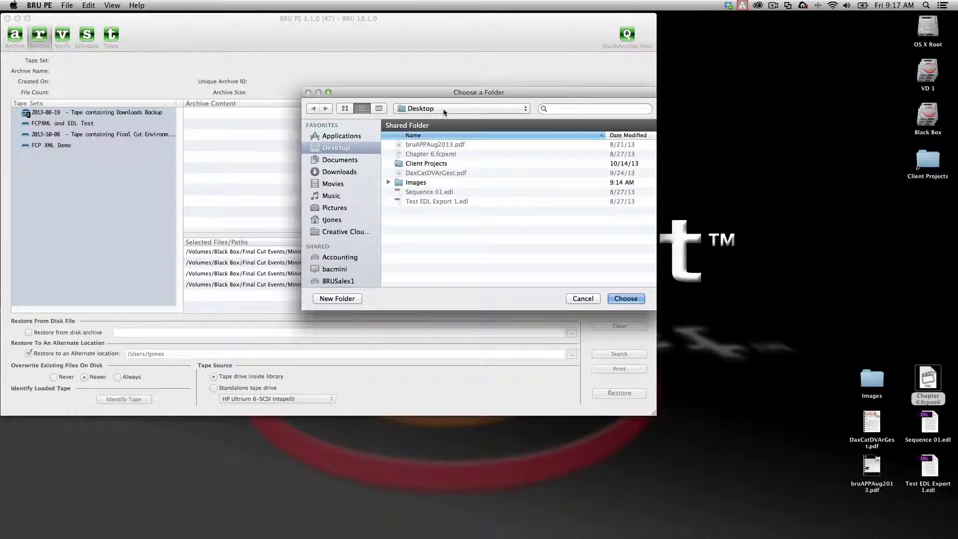
{"action": "left_click", "coordinate": [626, 298]}
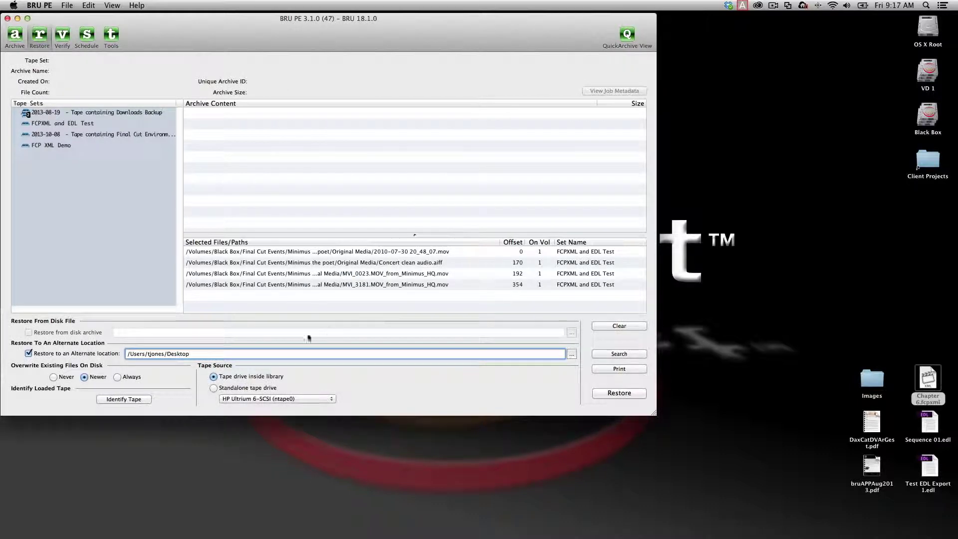
Restore the selected media files using the tape in Slot 1 of the library, and check the restored files on the desktop.
{"action": "left_click", "coordinate": [624, 392]}
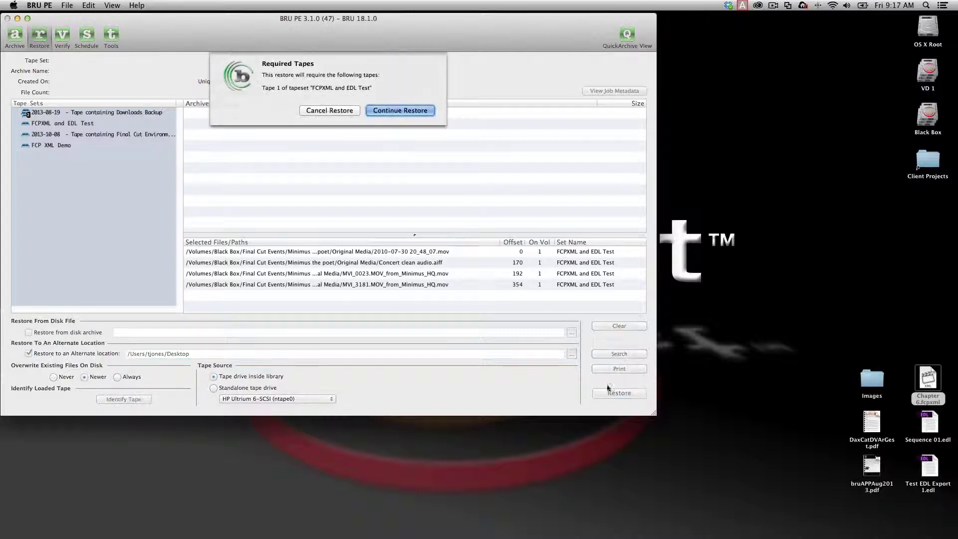
{"action": "left_click", "coordinate": [403, 111]}
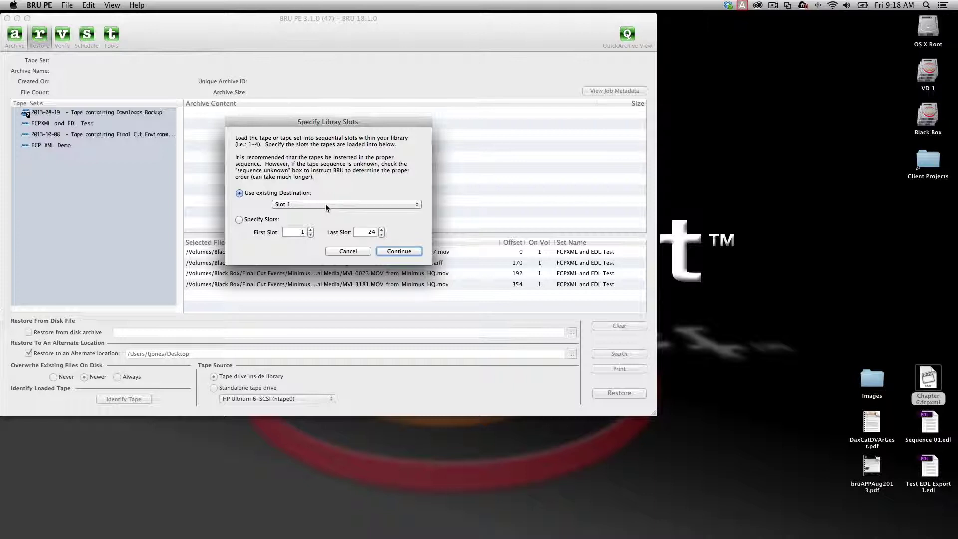
{"action": "left_click", "coordinate": [403, 253]}
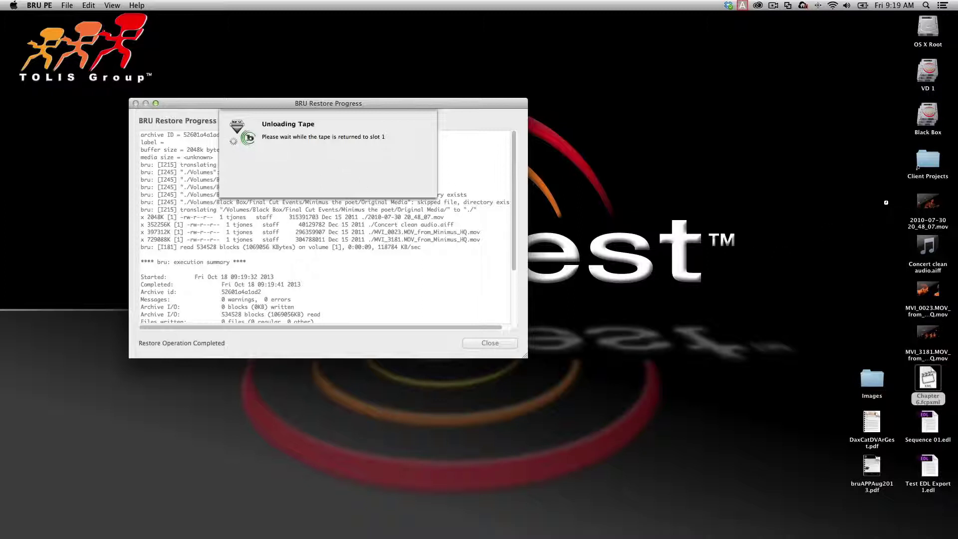
{"action": "left_click_drag", "start_coordinate": [886, 202], "coordinate": [952, 349]}
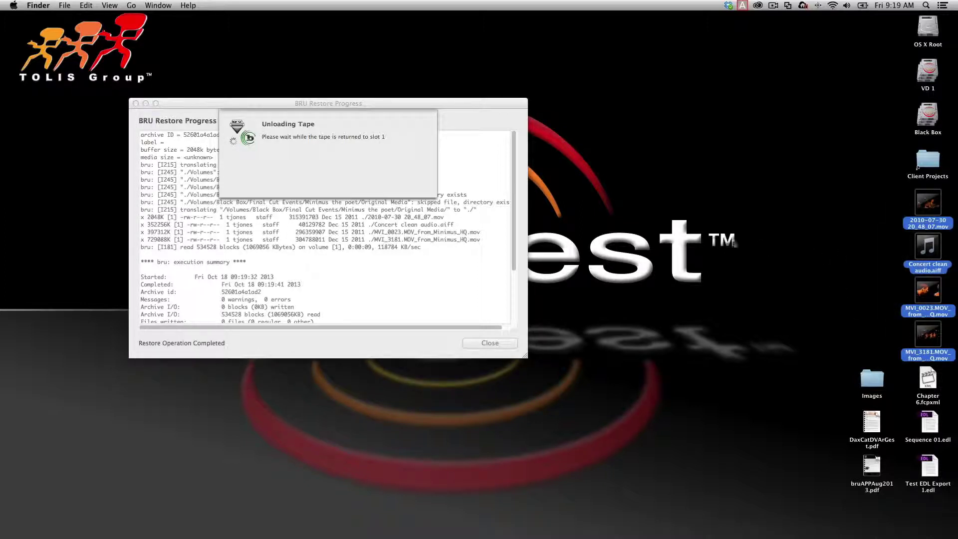
{"action": "left_click", "coordinate": [858, 212]}
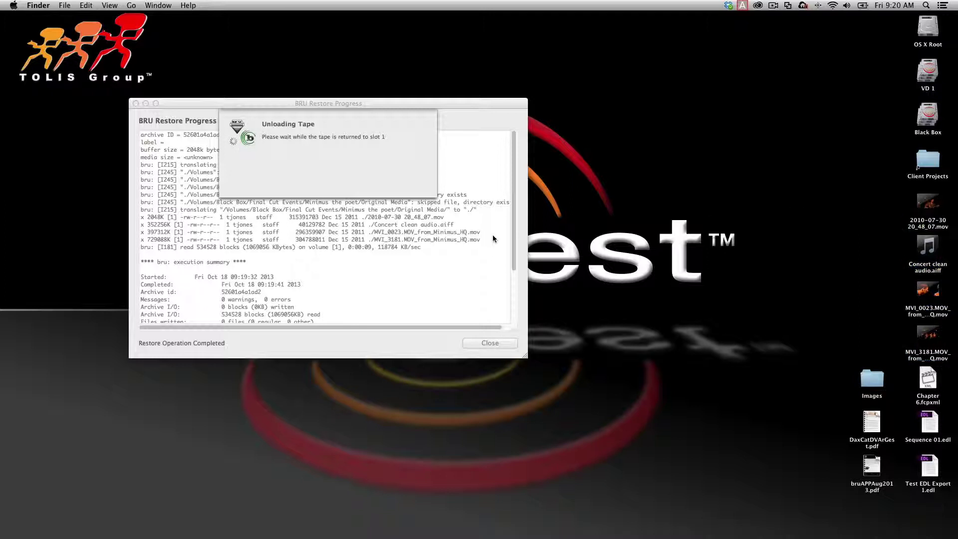